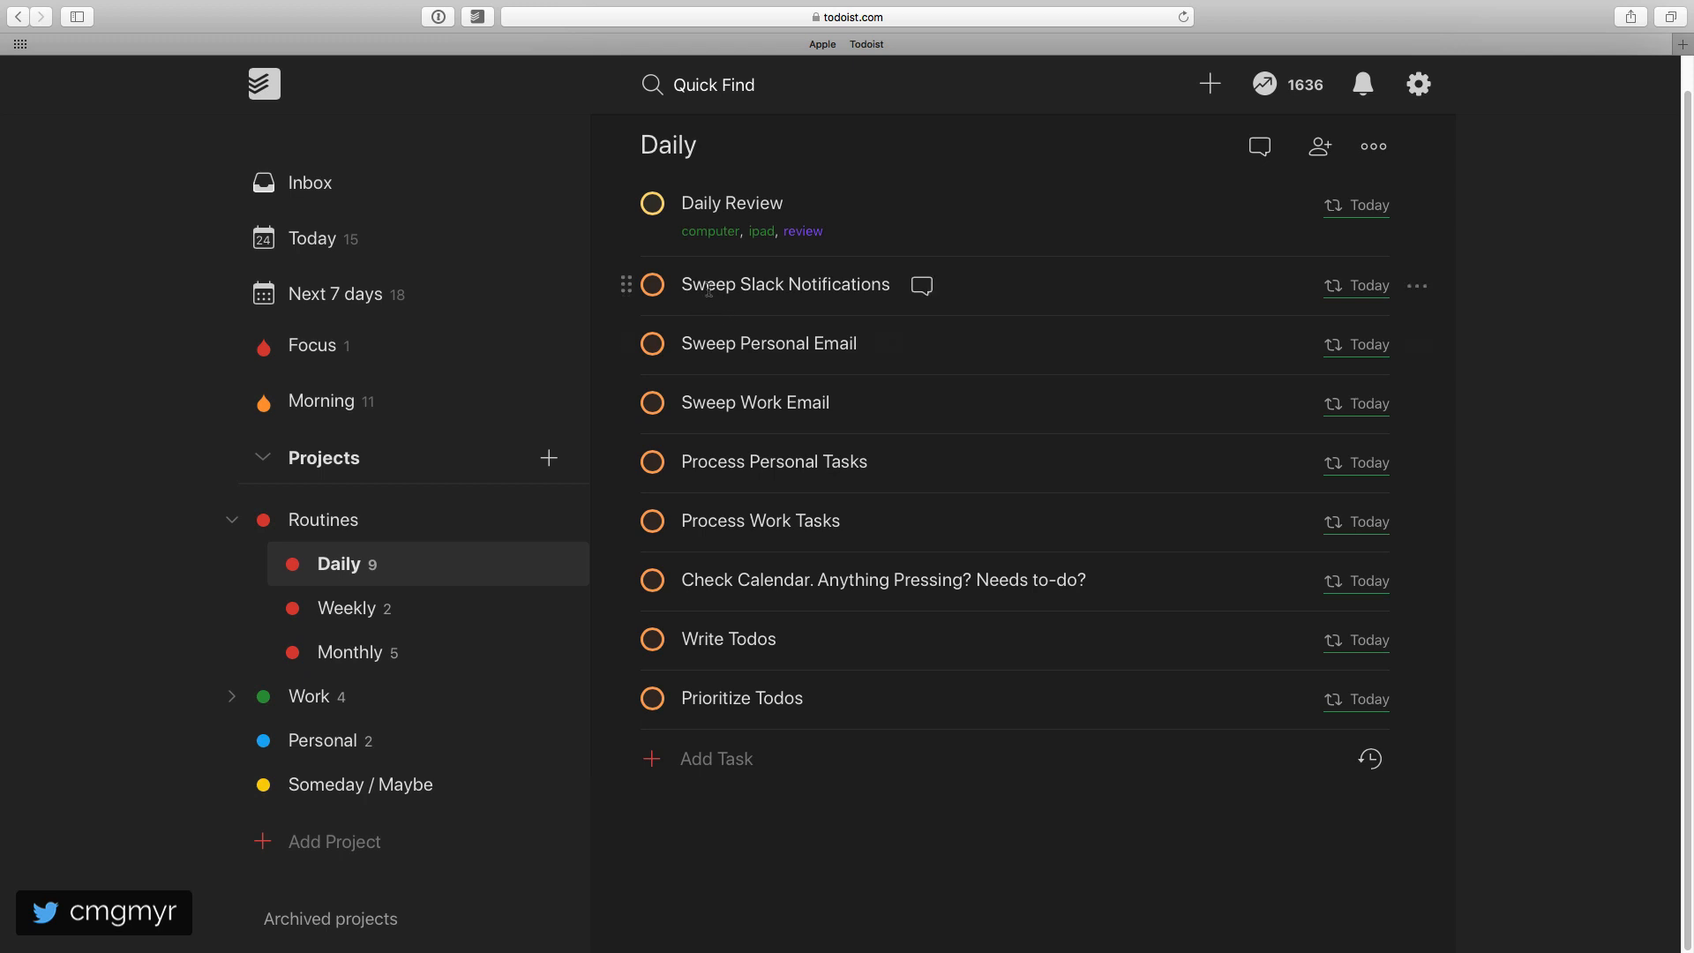
Make the word Sweep bold in the Sweep Slack Notifications task by wrapping it in ** markers, and save the task.
{"action": "left_click", "coordinate": [709, 289]}
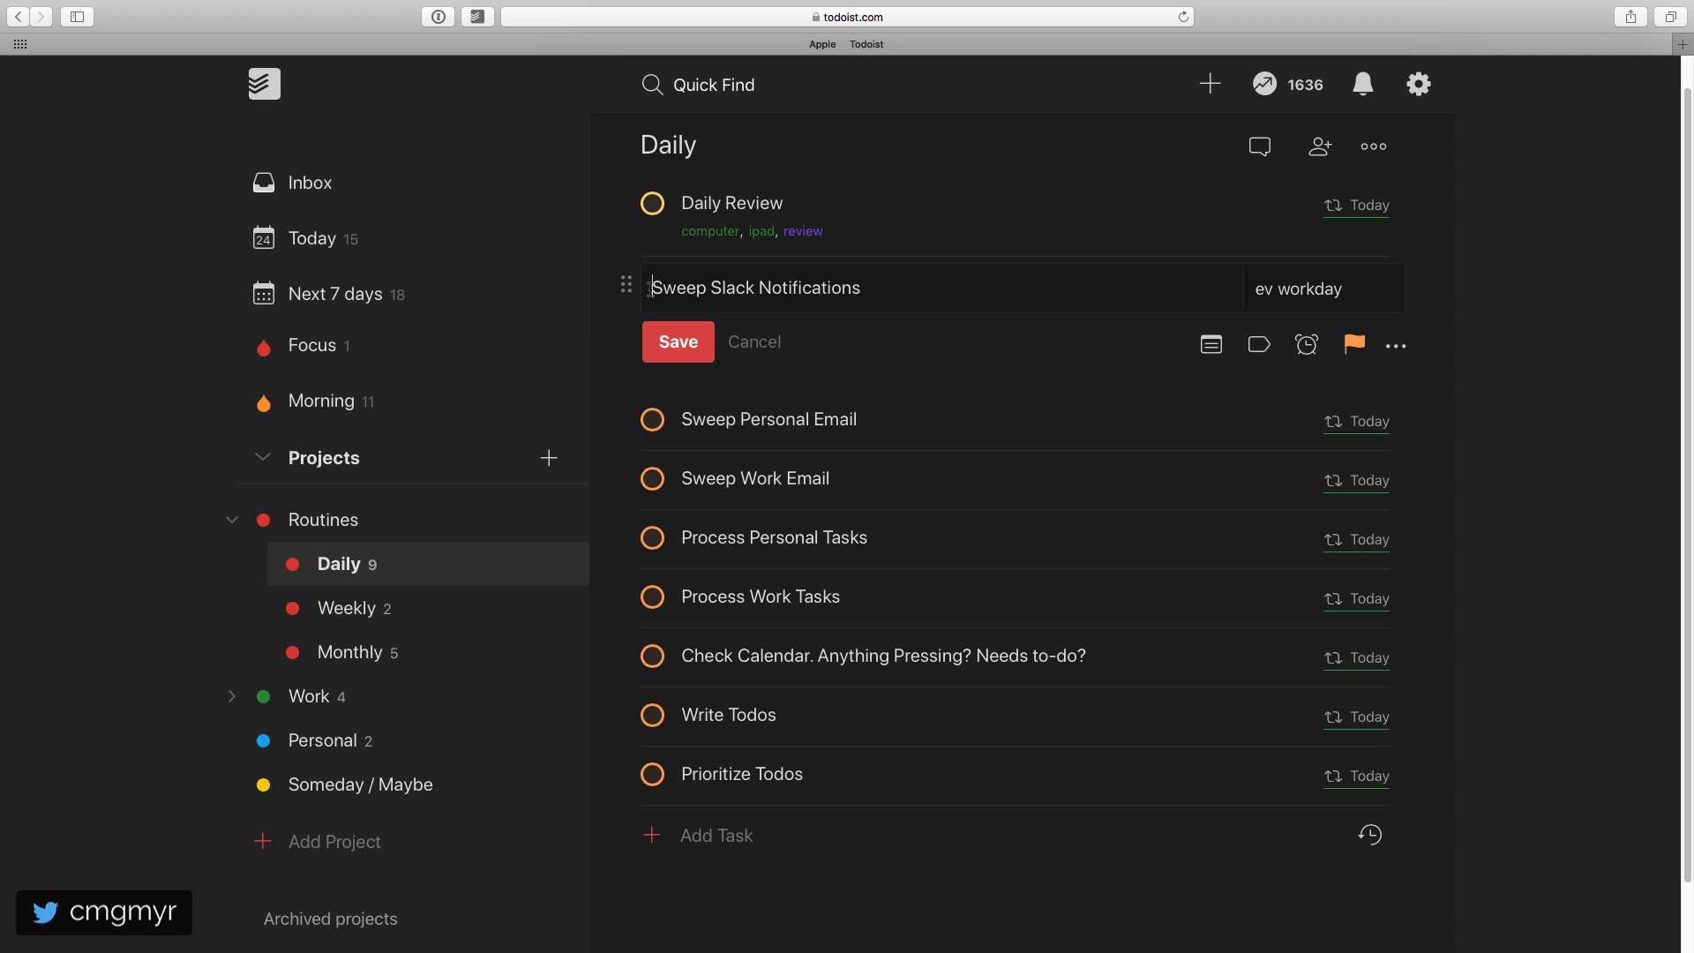
{"action": "type", "text": "**"}
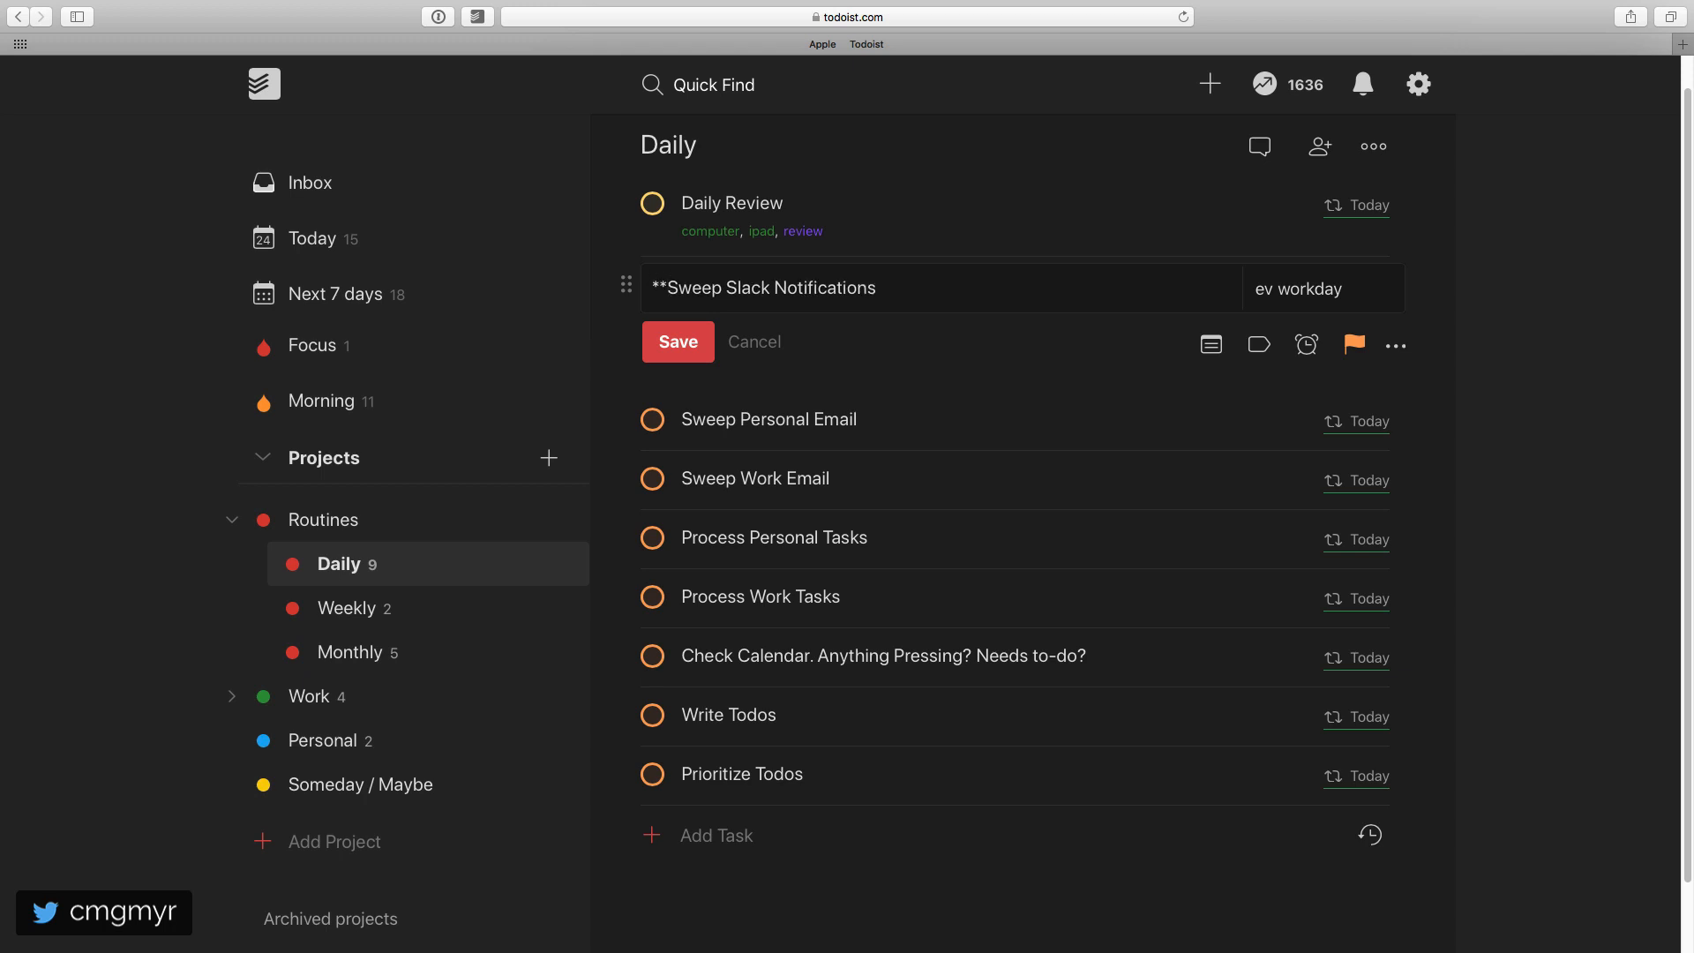
{"action": "type", "text": "**"}
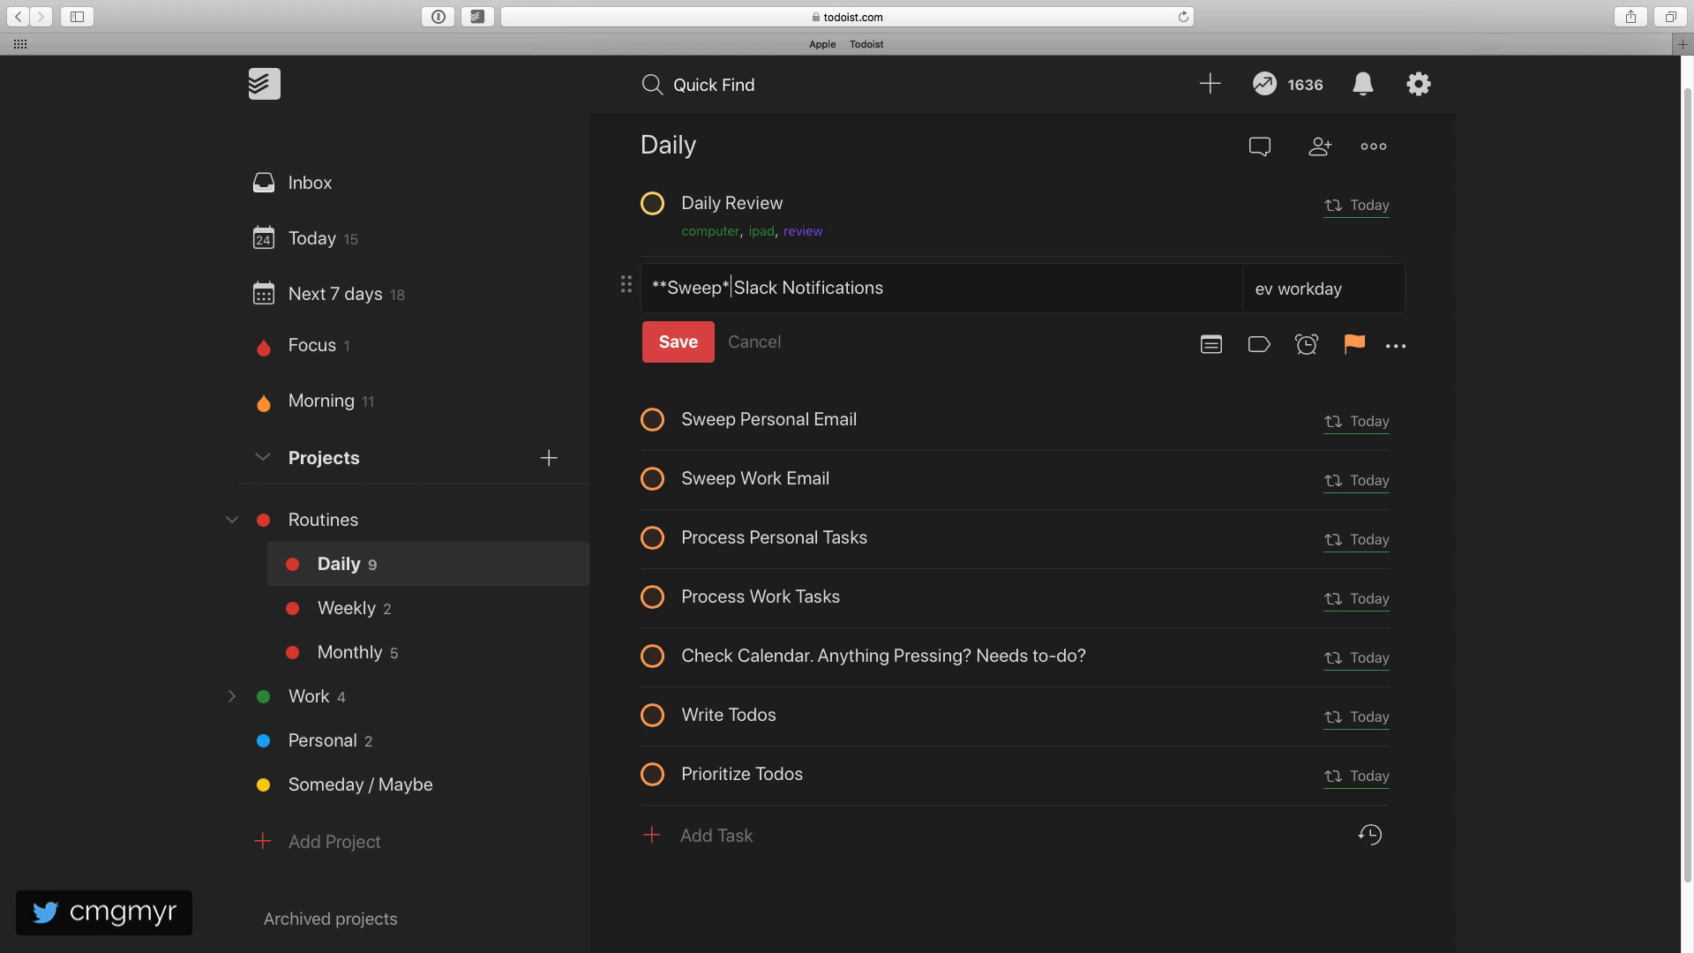
{"action": "left_click", "coordinate": [675, 343]}
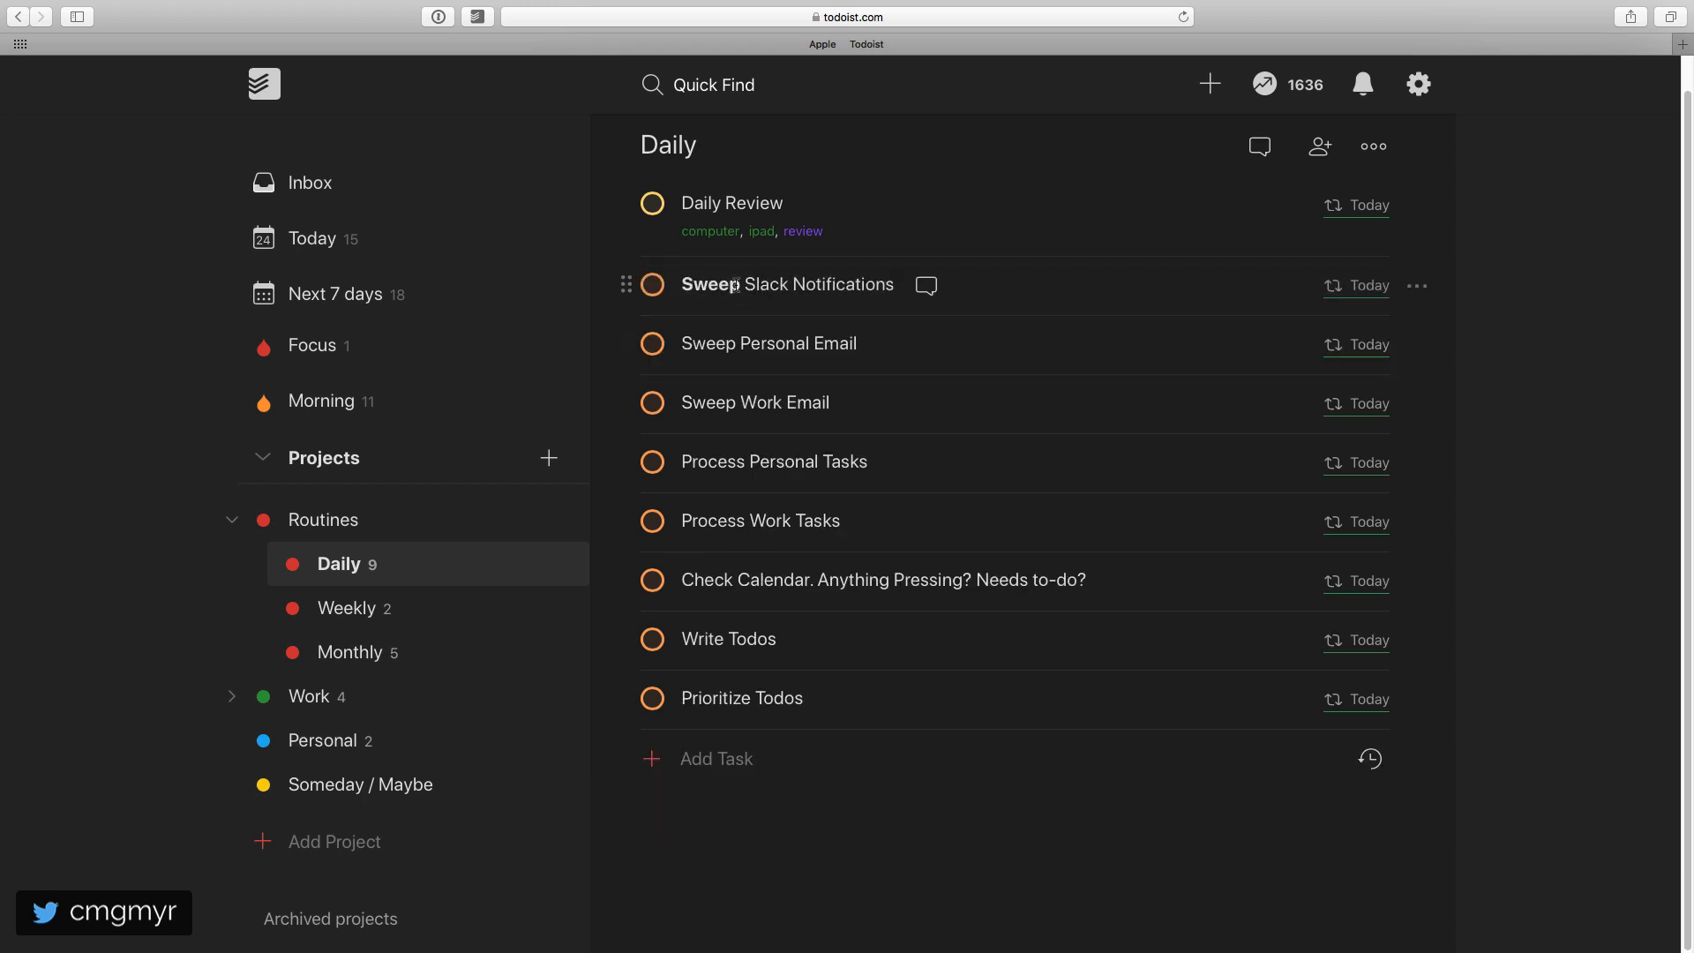
Make the word Sweep bold in the Sweep Personal Email task by wrapping it in __ markers, and save it.
{"action": "left_click", "coordinate": [717, 344]}
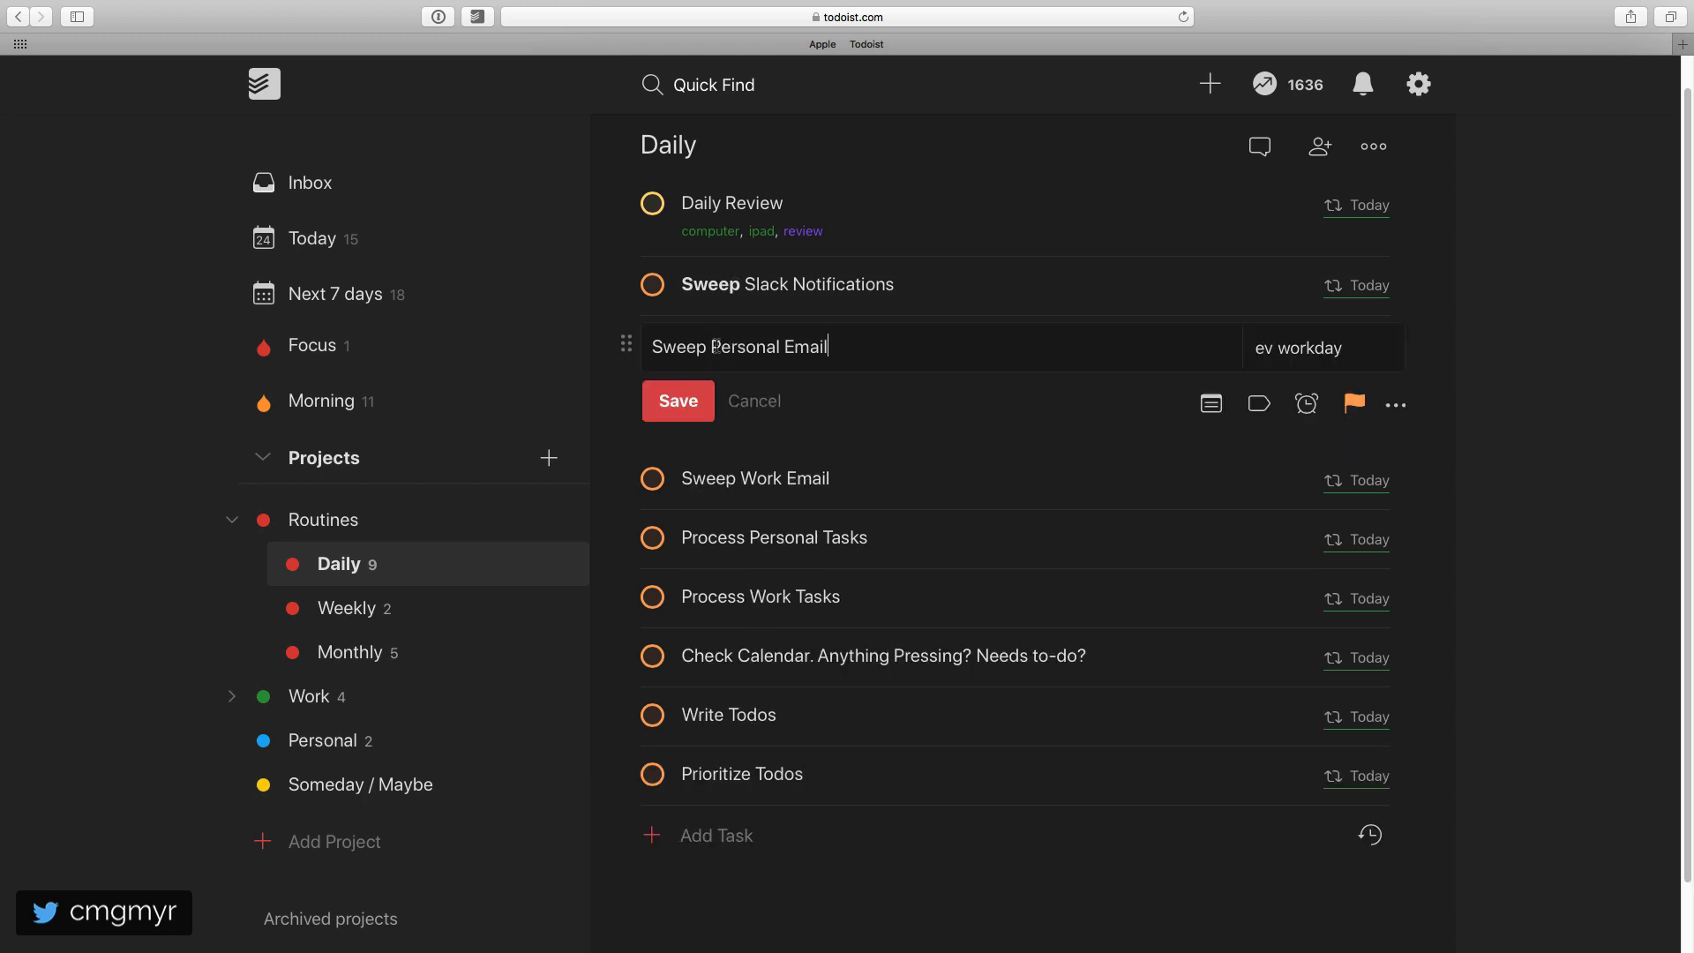
{"action": "type", "text": "__"}
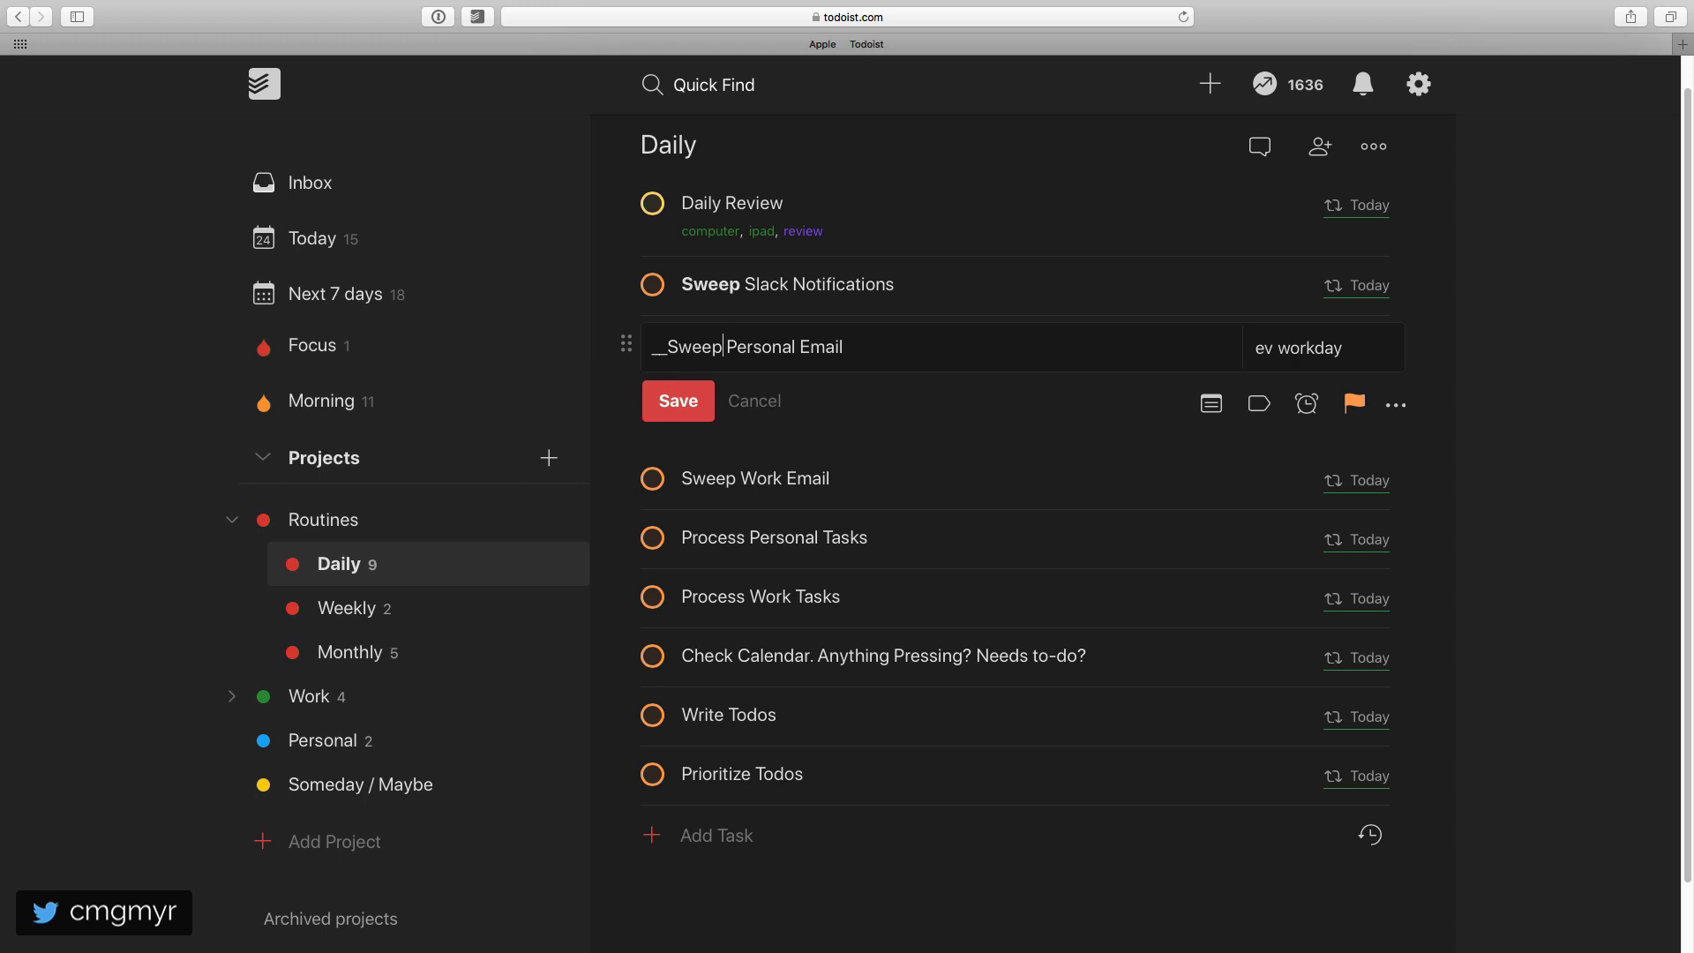
{"action": "type", "text": "__"}
{"action": "key", "text": "Return"}
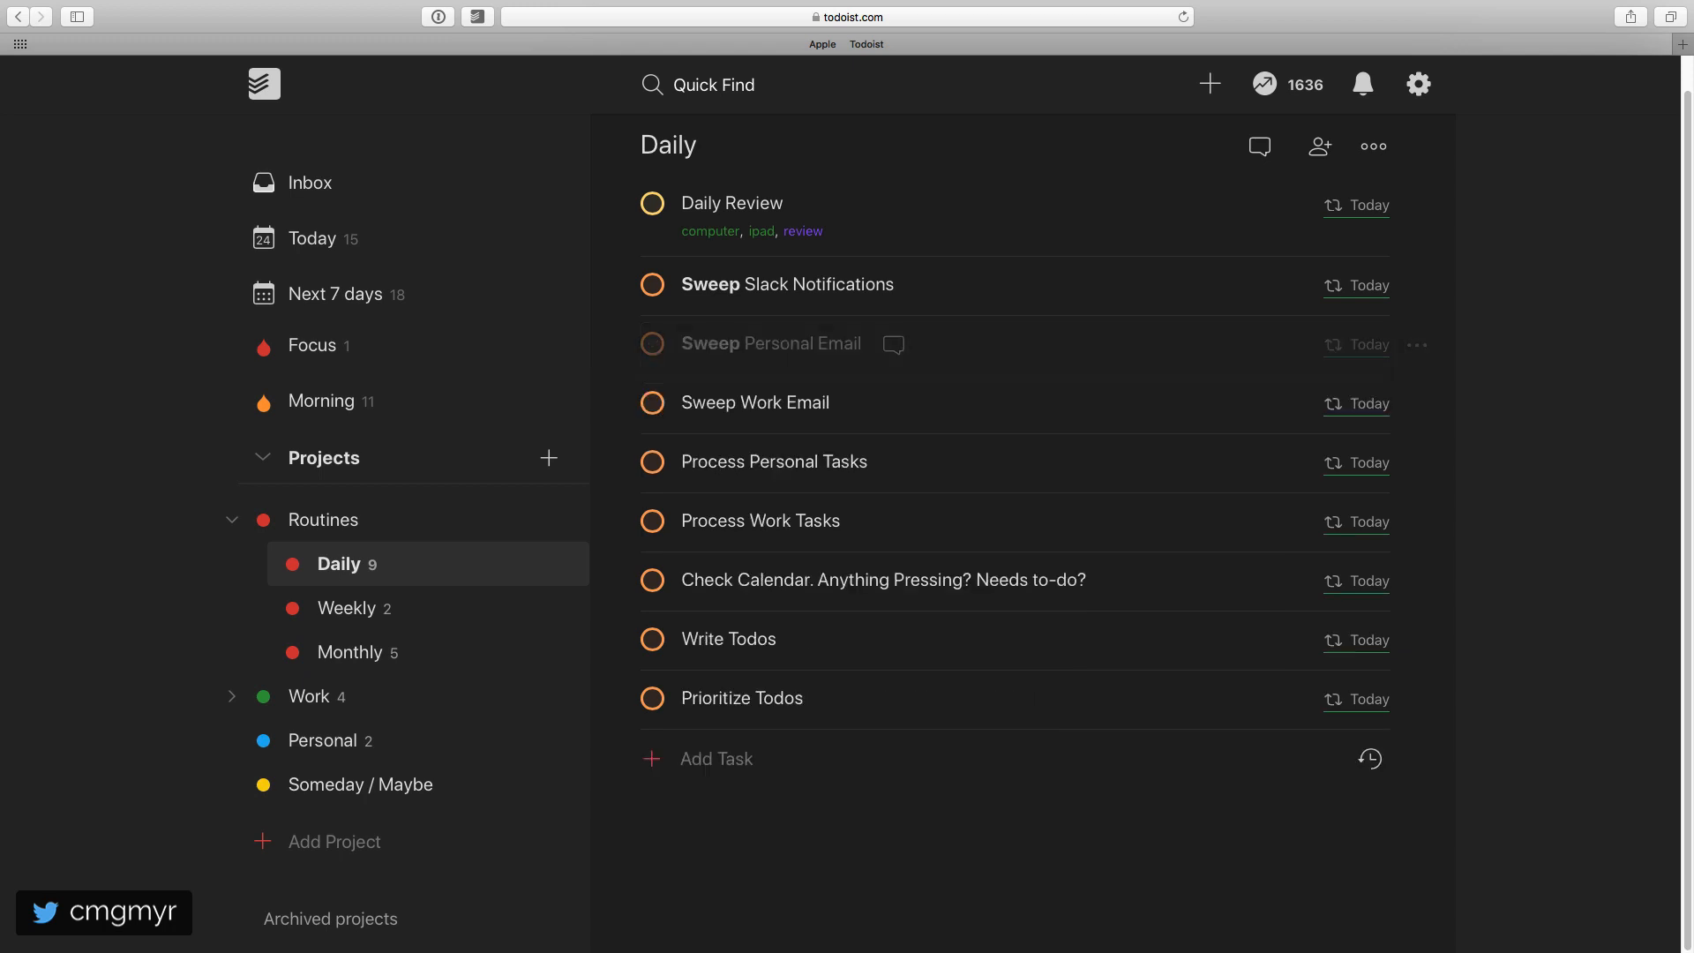
Make the word Sweep bold in the Sweep Work Email task by wrapping it in !! markers, and save it.
{"action": "left_click", "coordinate": [721, 400]}
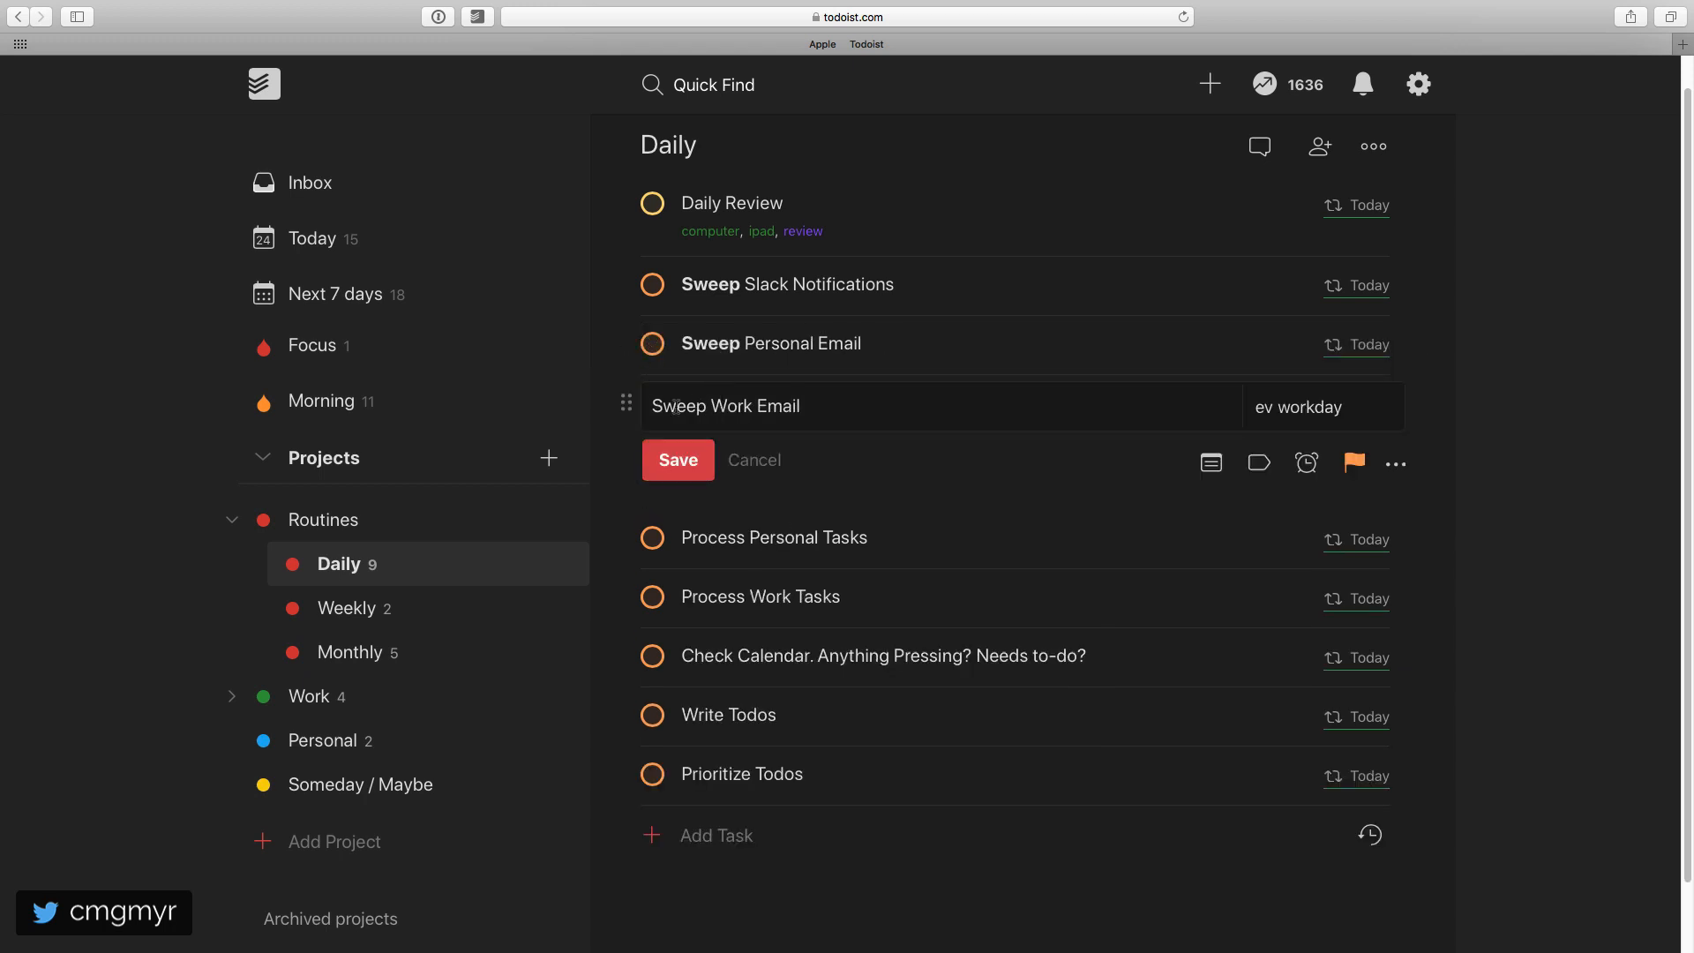
{"action": "type", "text": "!!Sweep"}
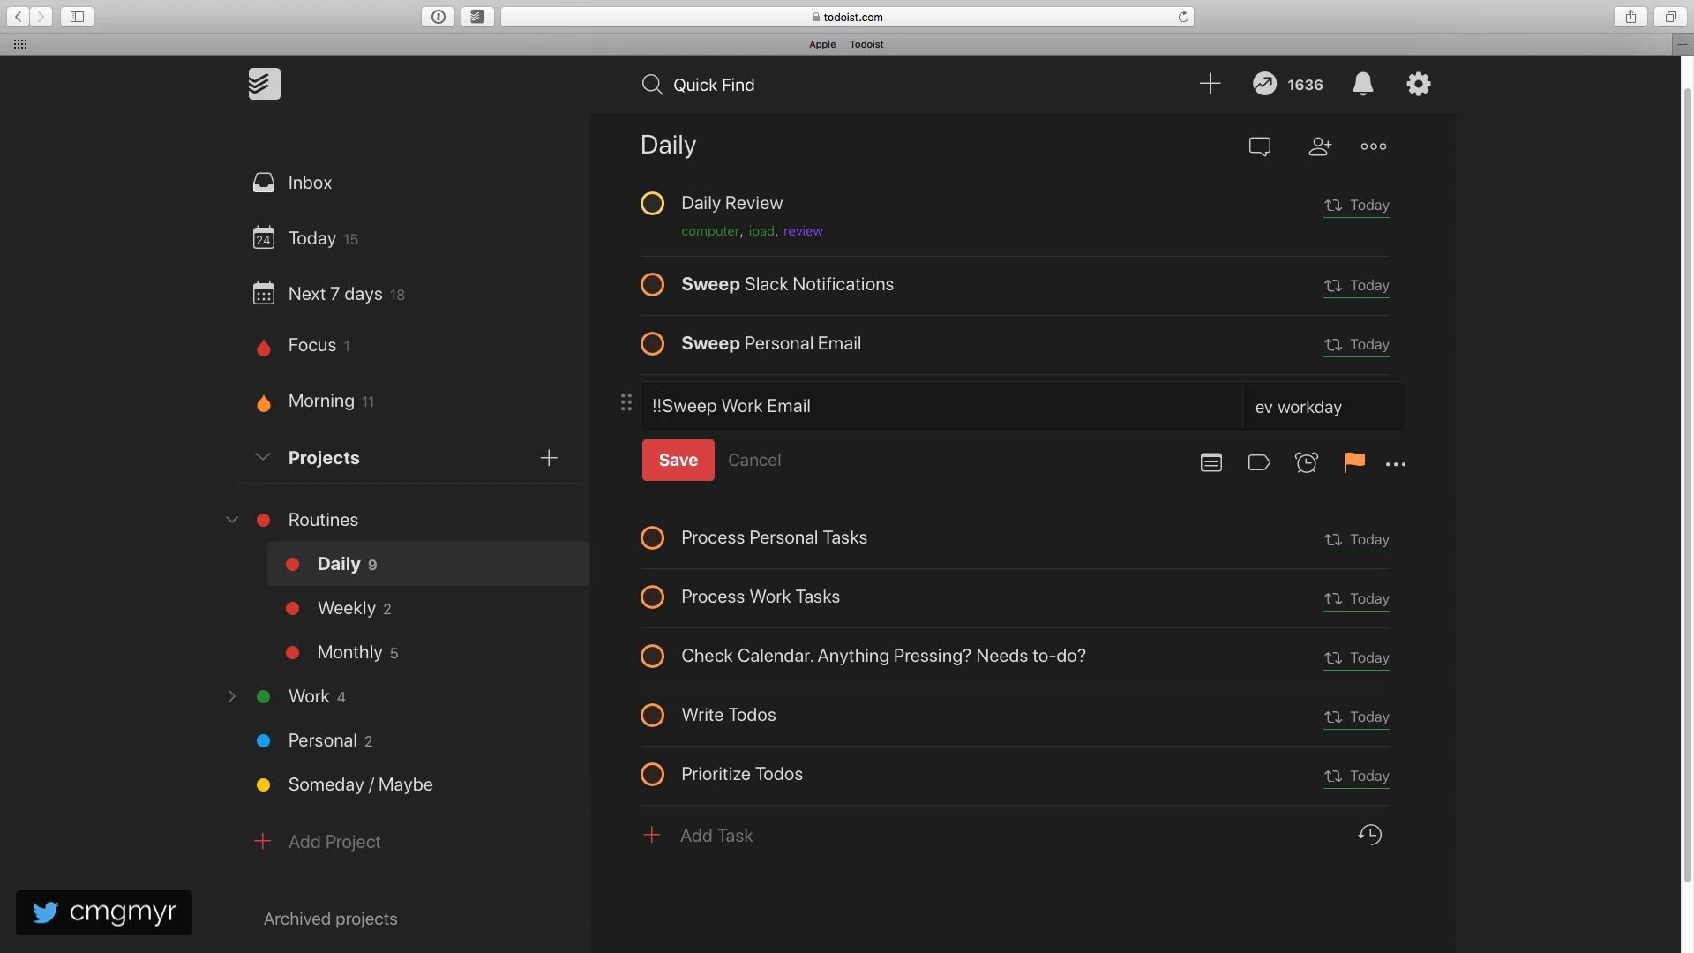
{"action": "type", "text": "!!!"}
{"action": "key", "text": "BackSpace"}
{"action": "left_click", "coordinate": [665, 459]}
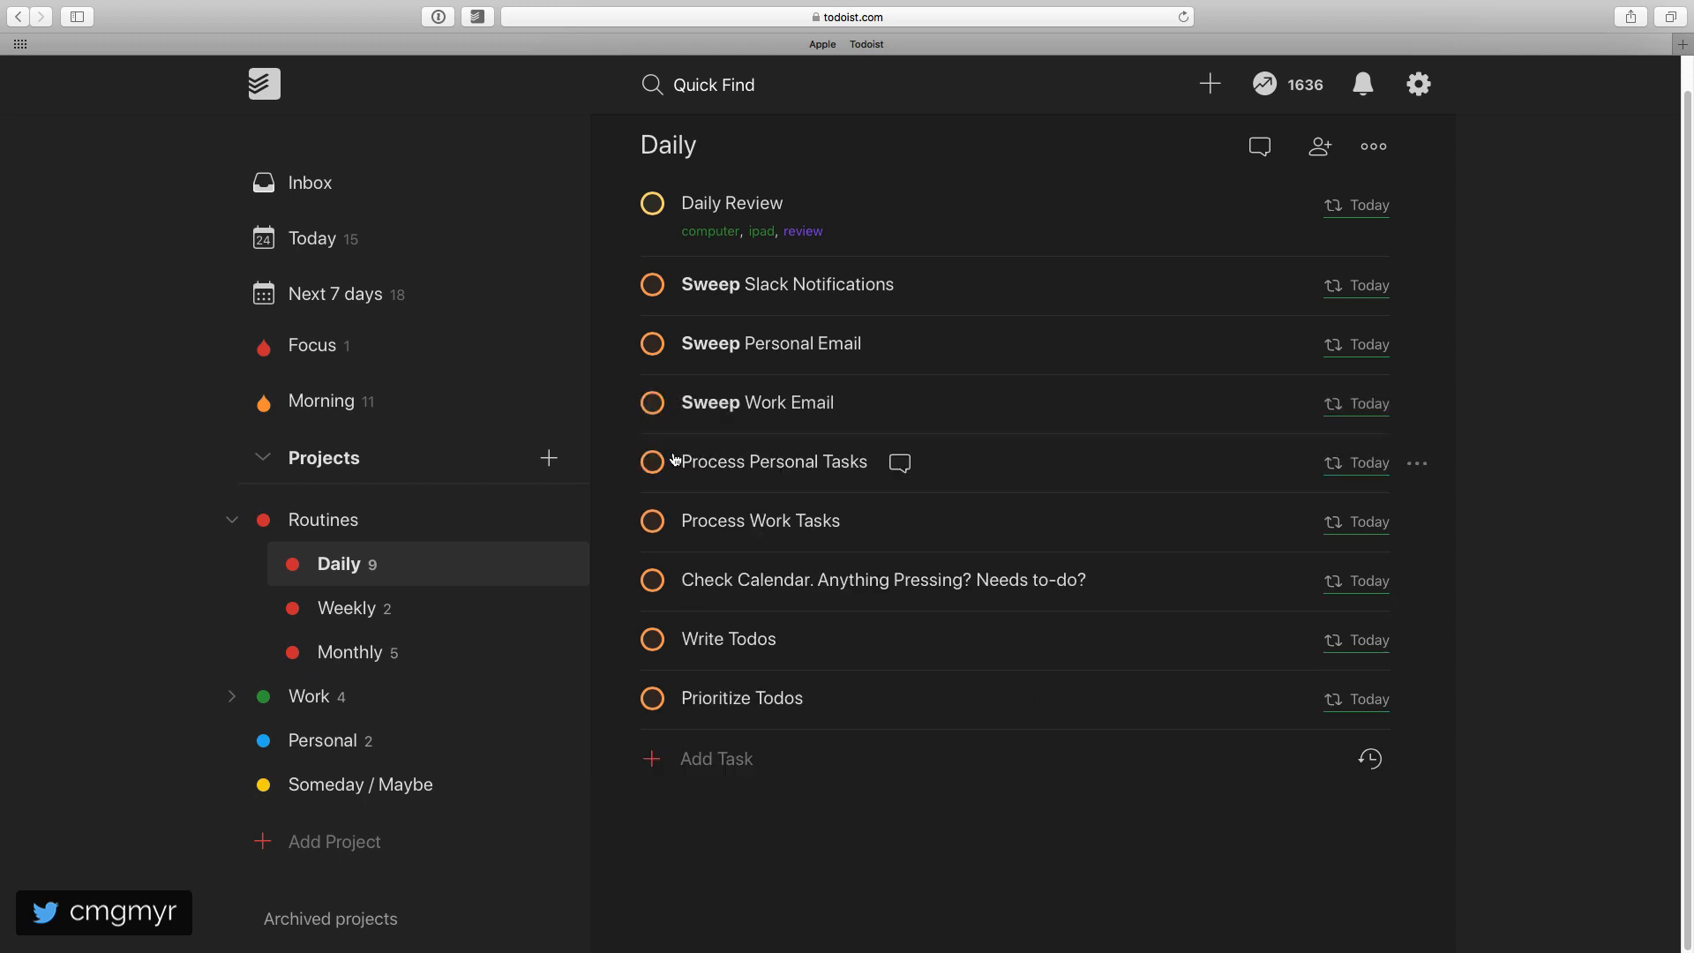
Italicize the word Process in the Process Personal Tasks task by wrapping it in single * markers, and save it.
{"action": "left_click", "coordinate": [696, 459]}
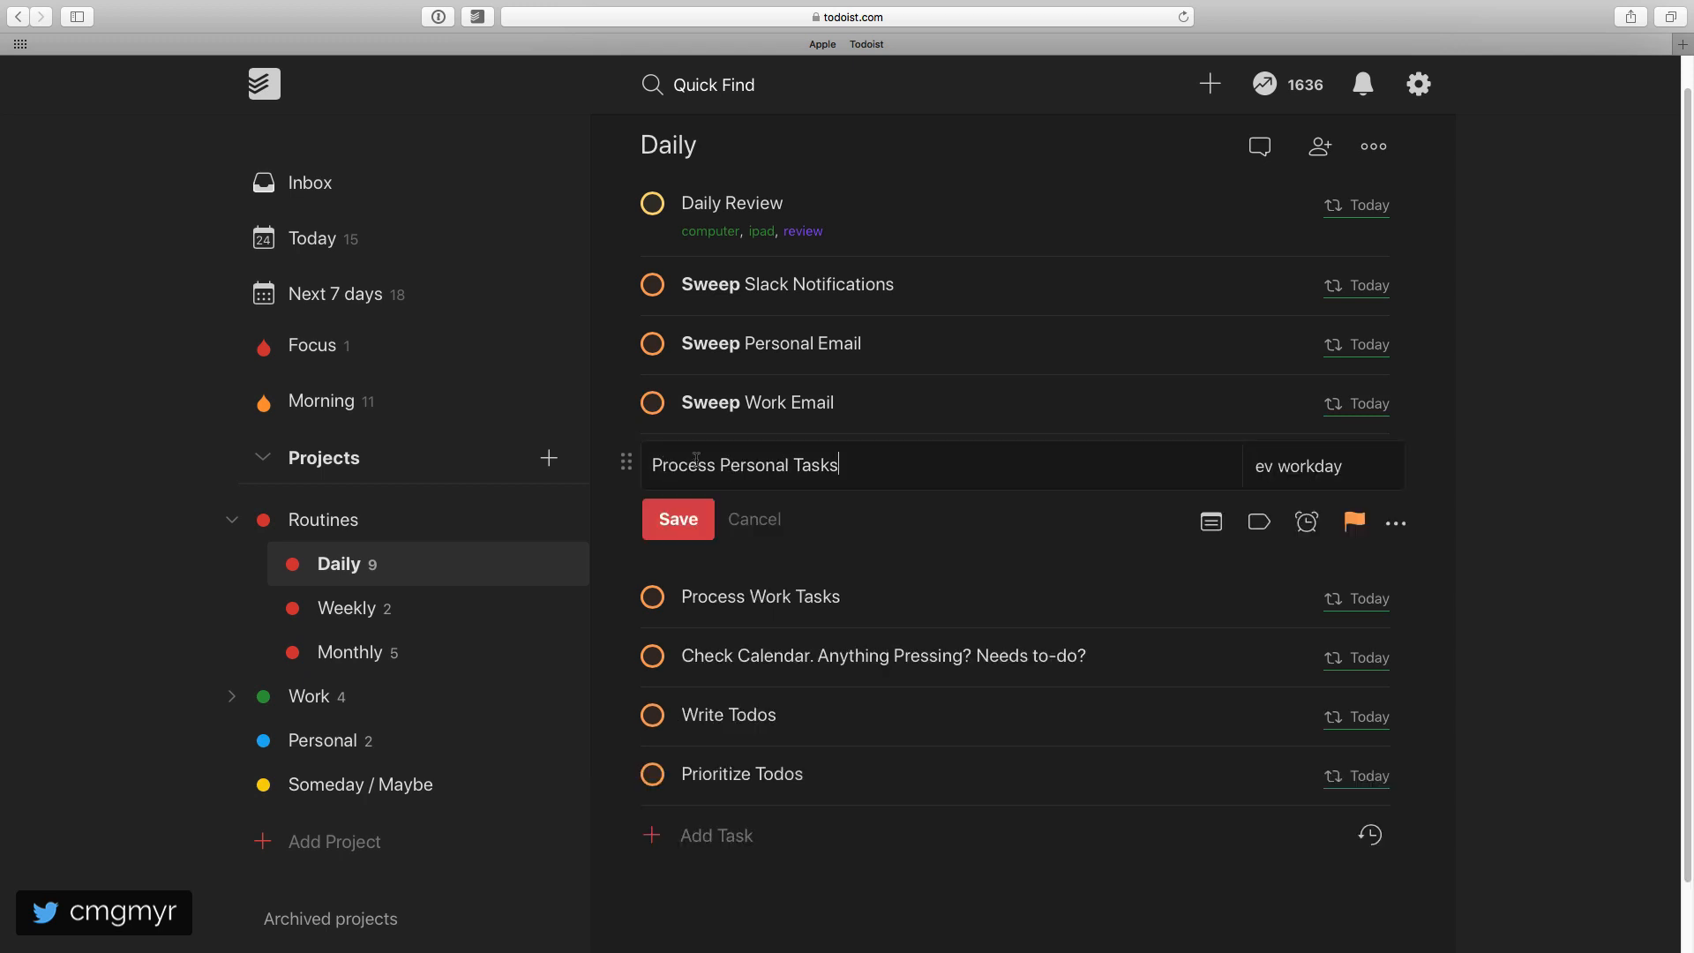
{"action": "type", "text": "*"}
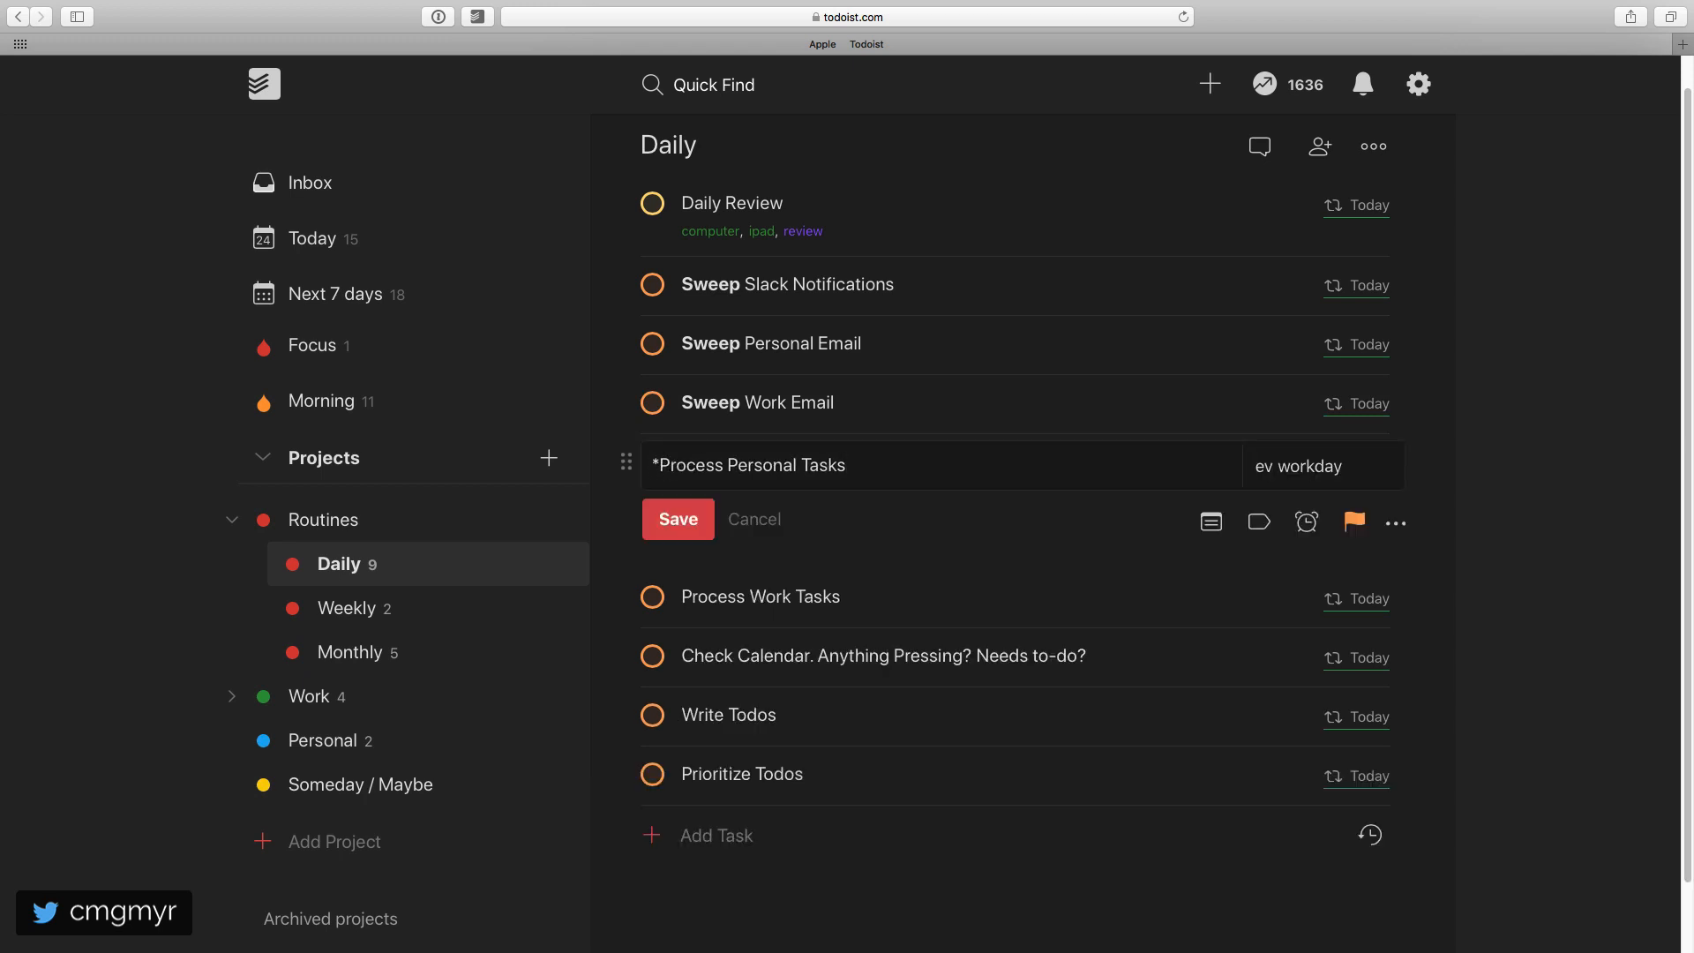
{"action": "type", "text": "*"}
{"action": "left_click", "coordinate": [701, 518]}
Italicize the word Process in the Process Work Tasks task by wrapping it in single _ markers, and save it.
{"action": "left_click", "coordinate": [701, 521]}
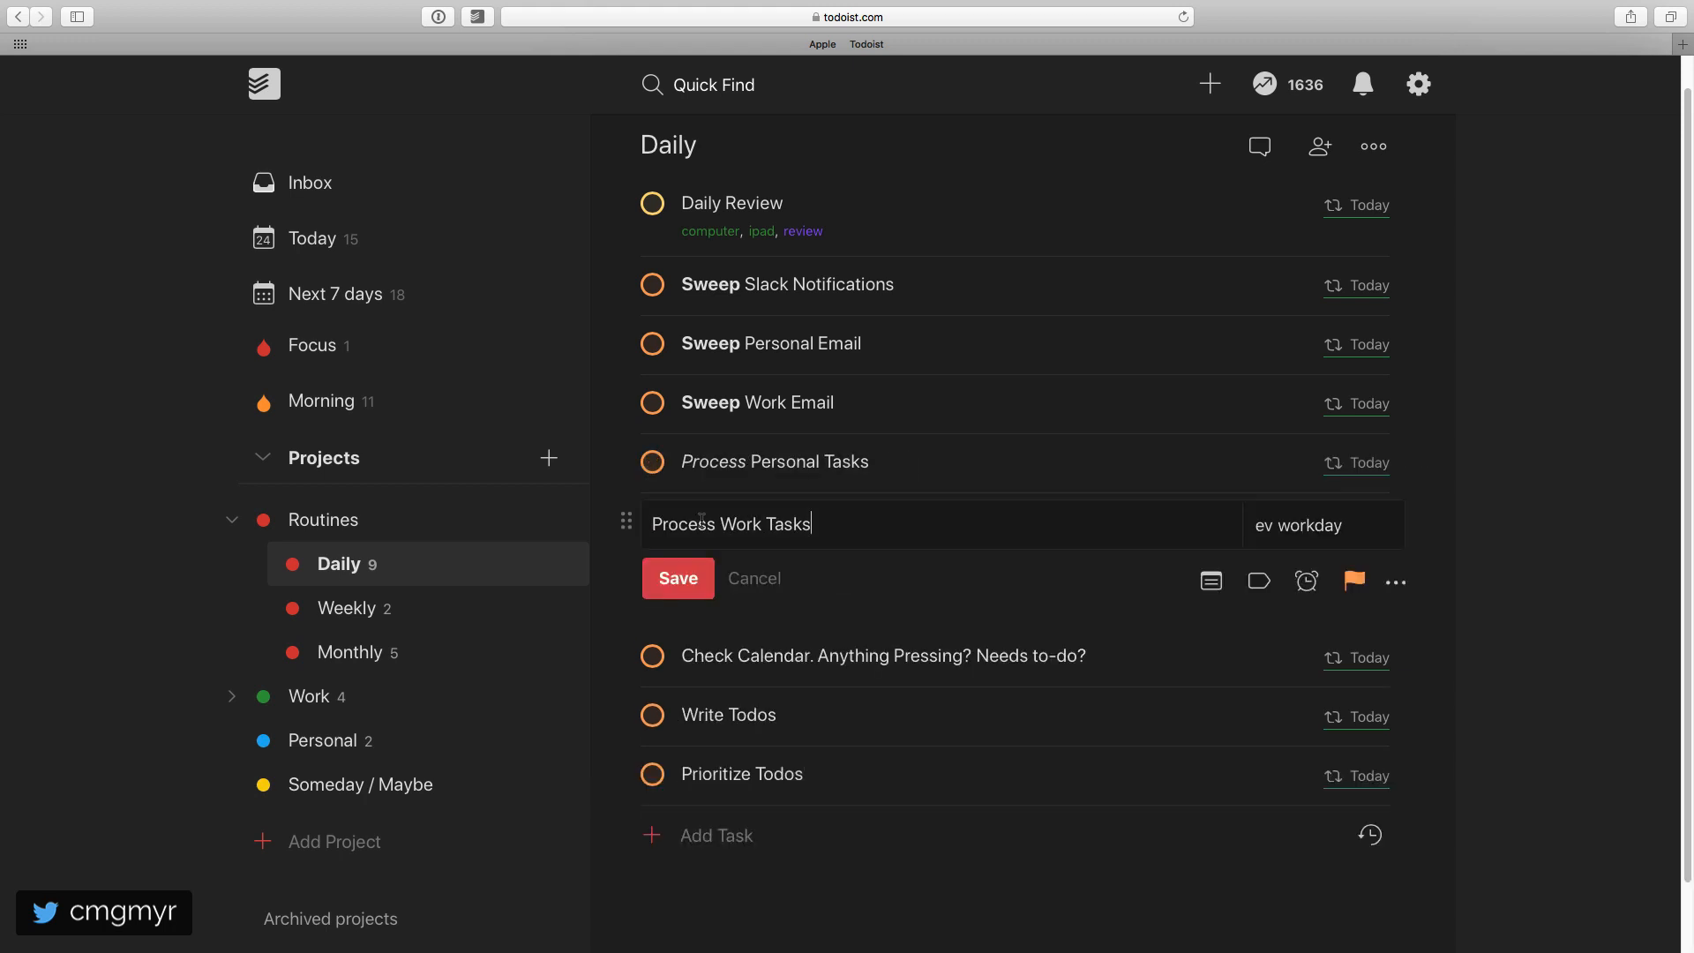
{"action": "left_click", "coordinate": [658, 527]}
{"action": "type", "text": "_"}
{"action": "left_click", "coordinate": [724, 526]}
{"action": "type", "text": "_"}
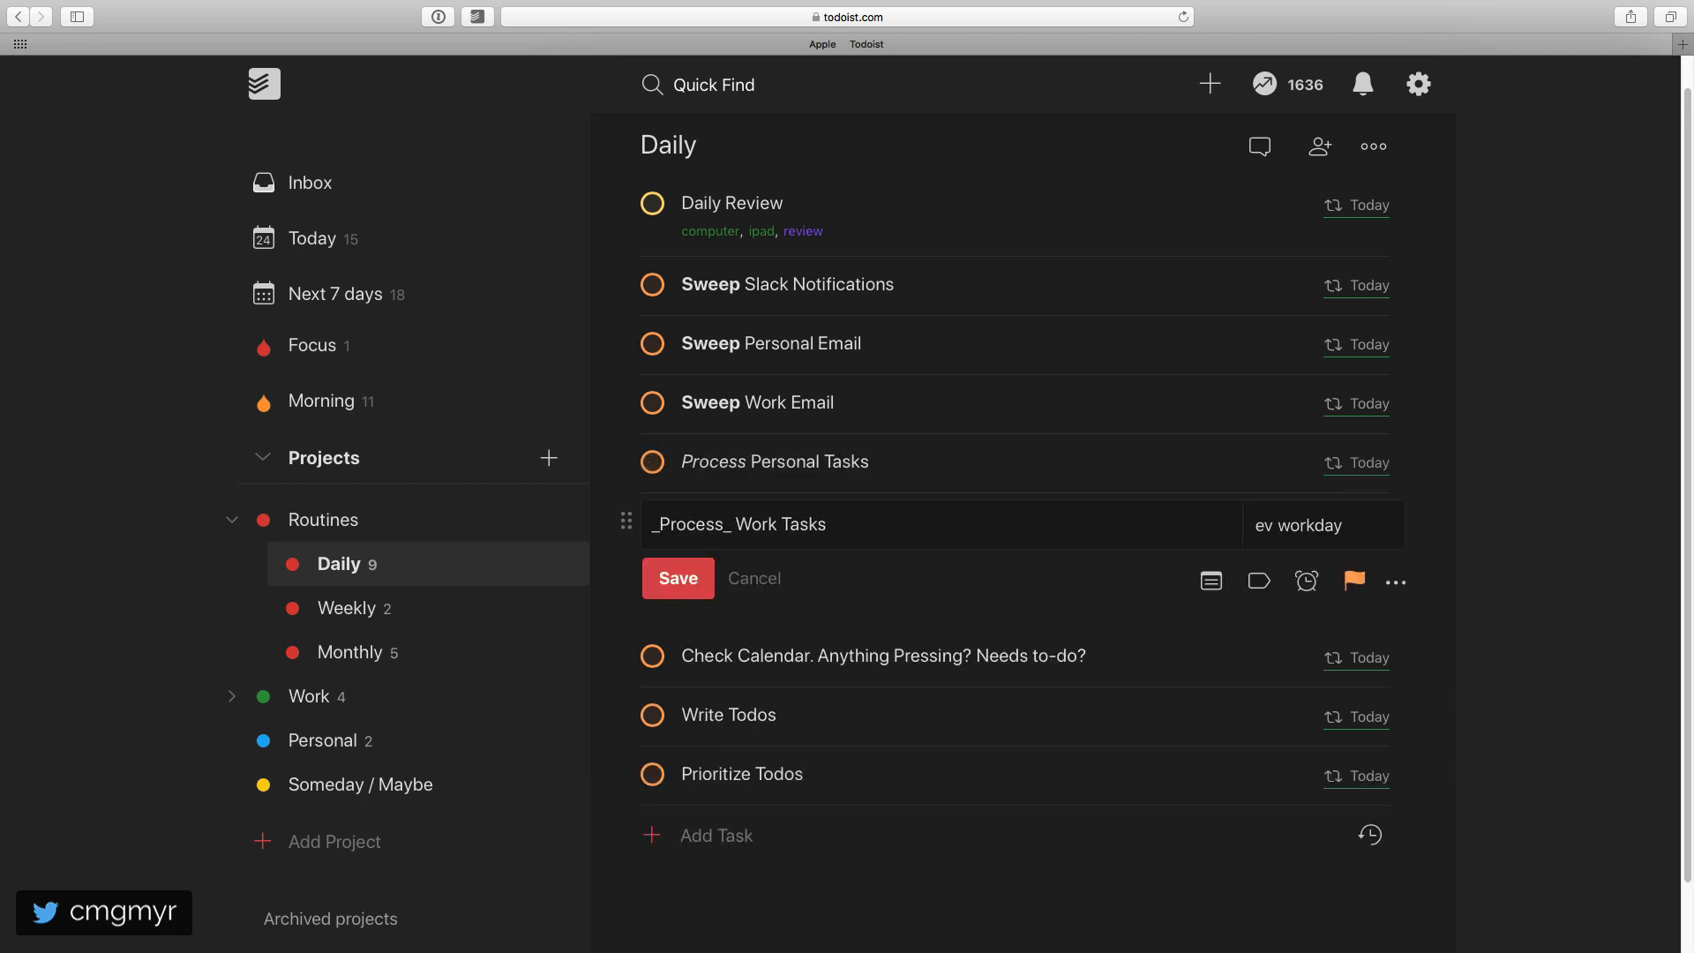
{"action": "key", "text": "Return"}
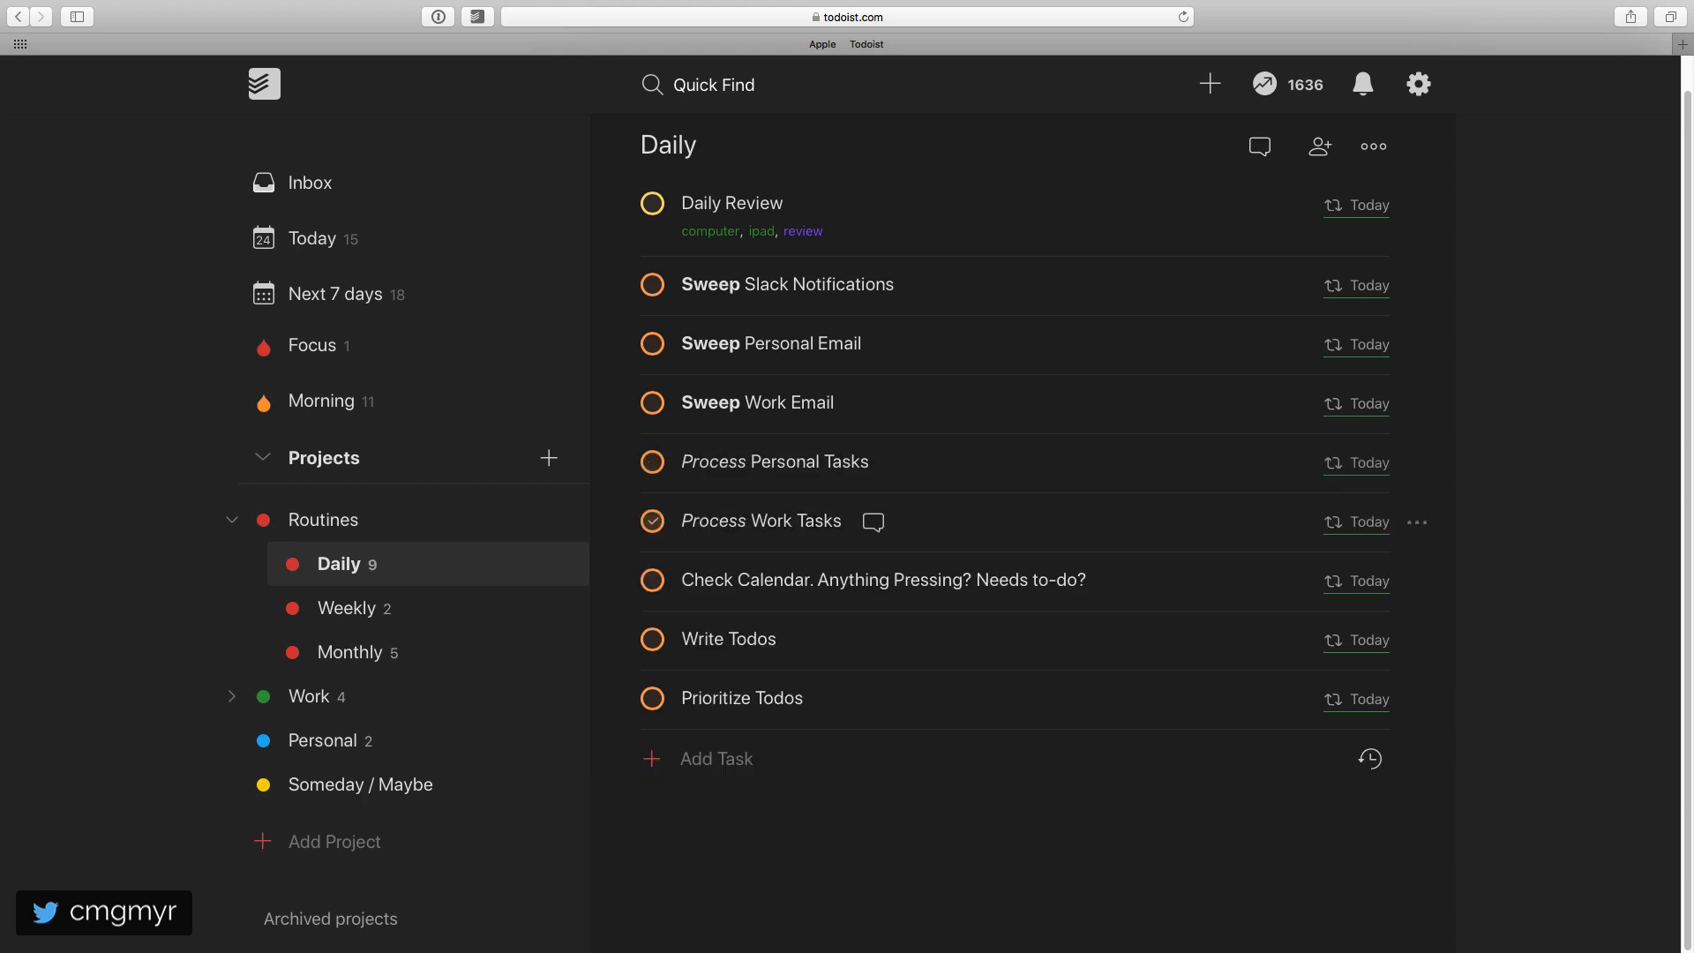
Make Check Calendar bold italic in its task by wrapping it in *** markers, with a space between the closing markers and the period.
{"action": "left_click", "coordinate": [727, 587]}
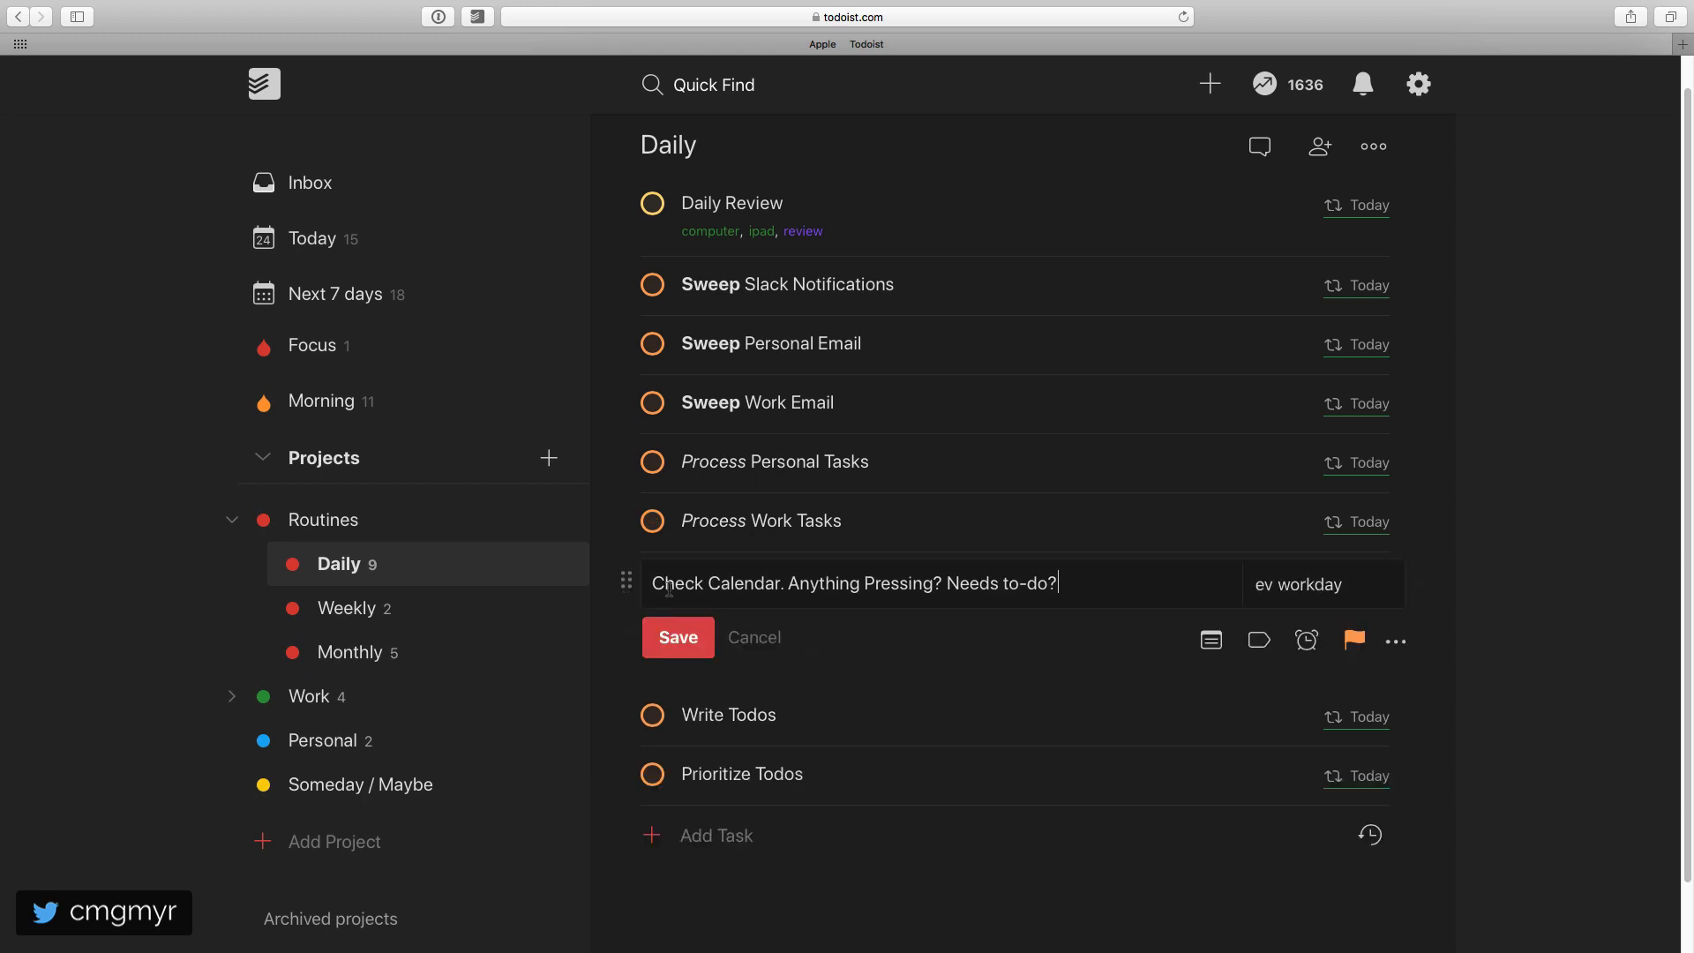
{"action": "type", "text": "***"}
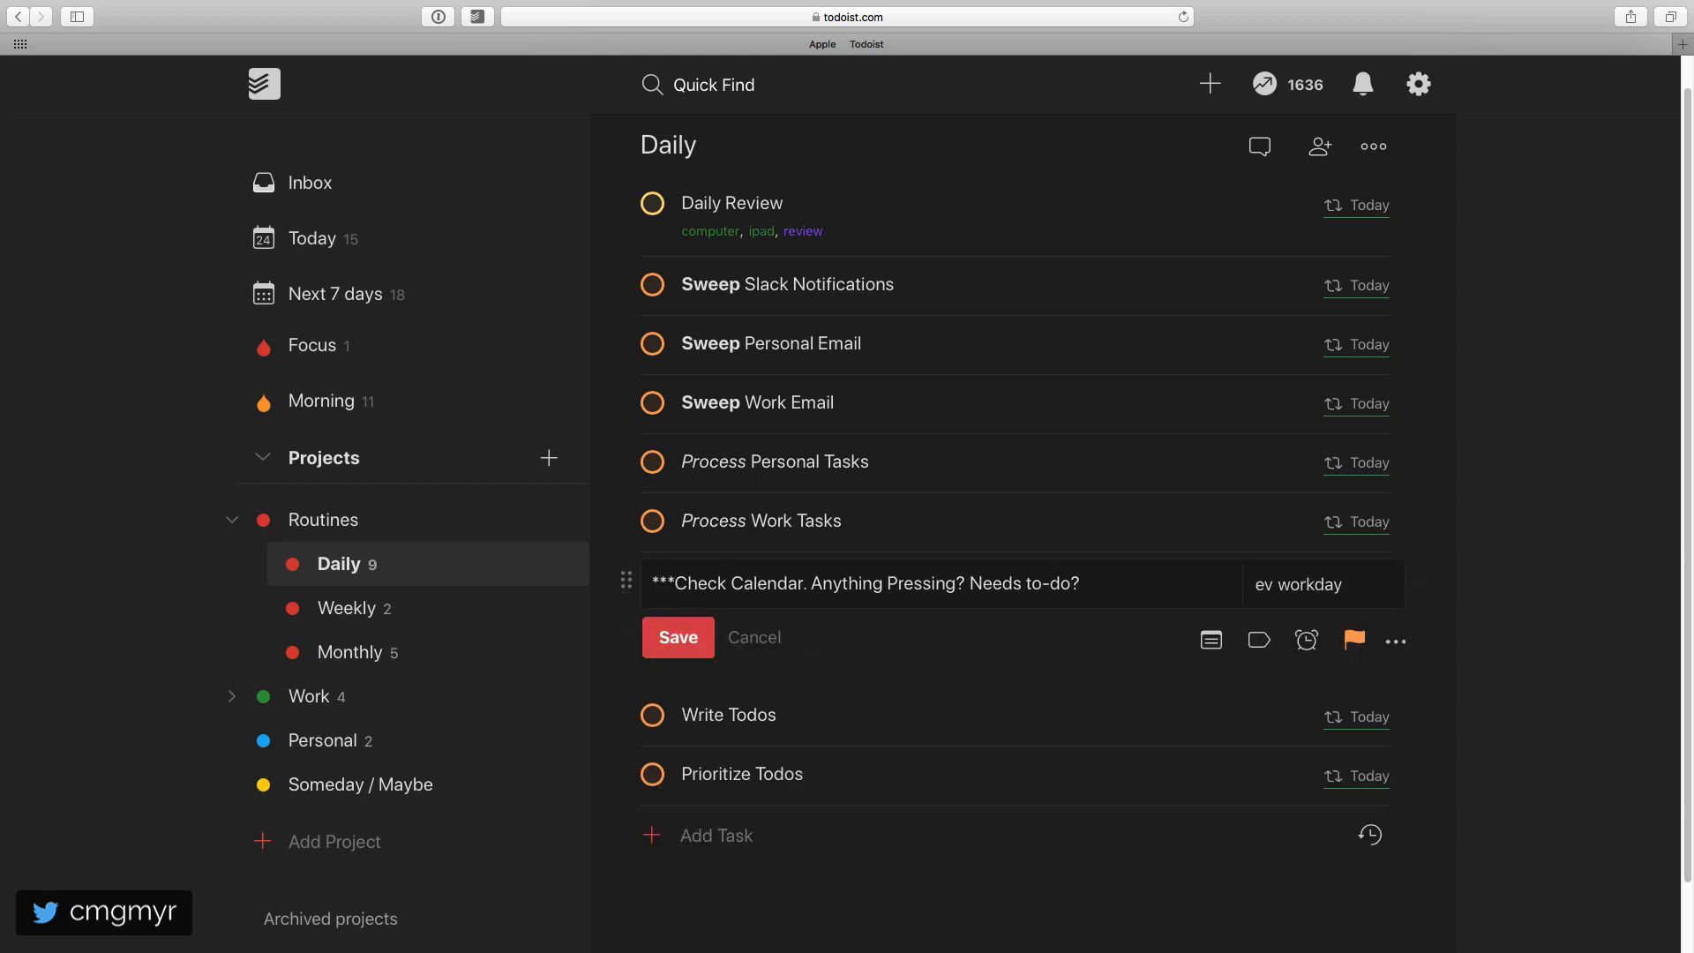
{"action": "key", "text": "alt+Right"}
{"action": "key", "text": "alt+Right"}
{"action": "type", "text": "***"}
{"action": "key", "text": "Return"}
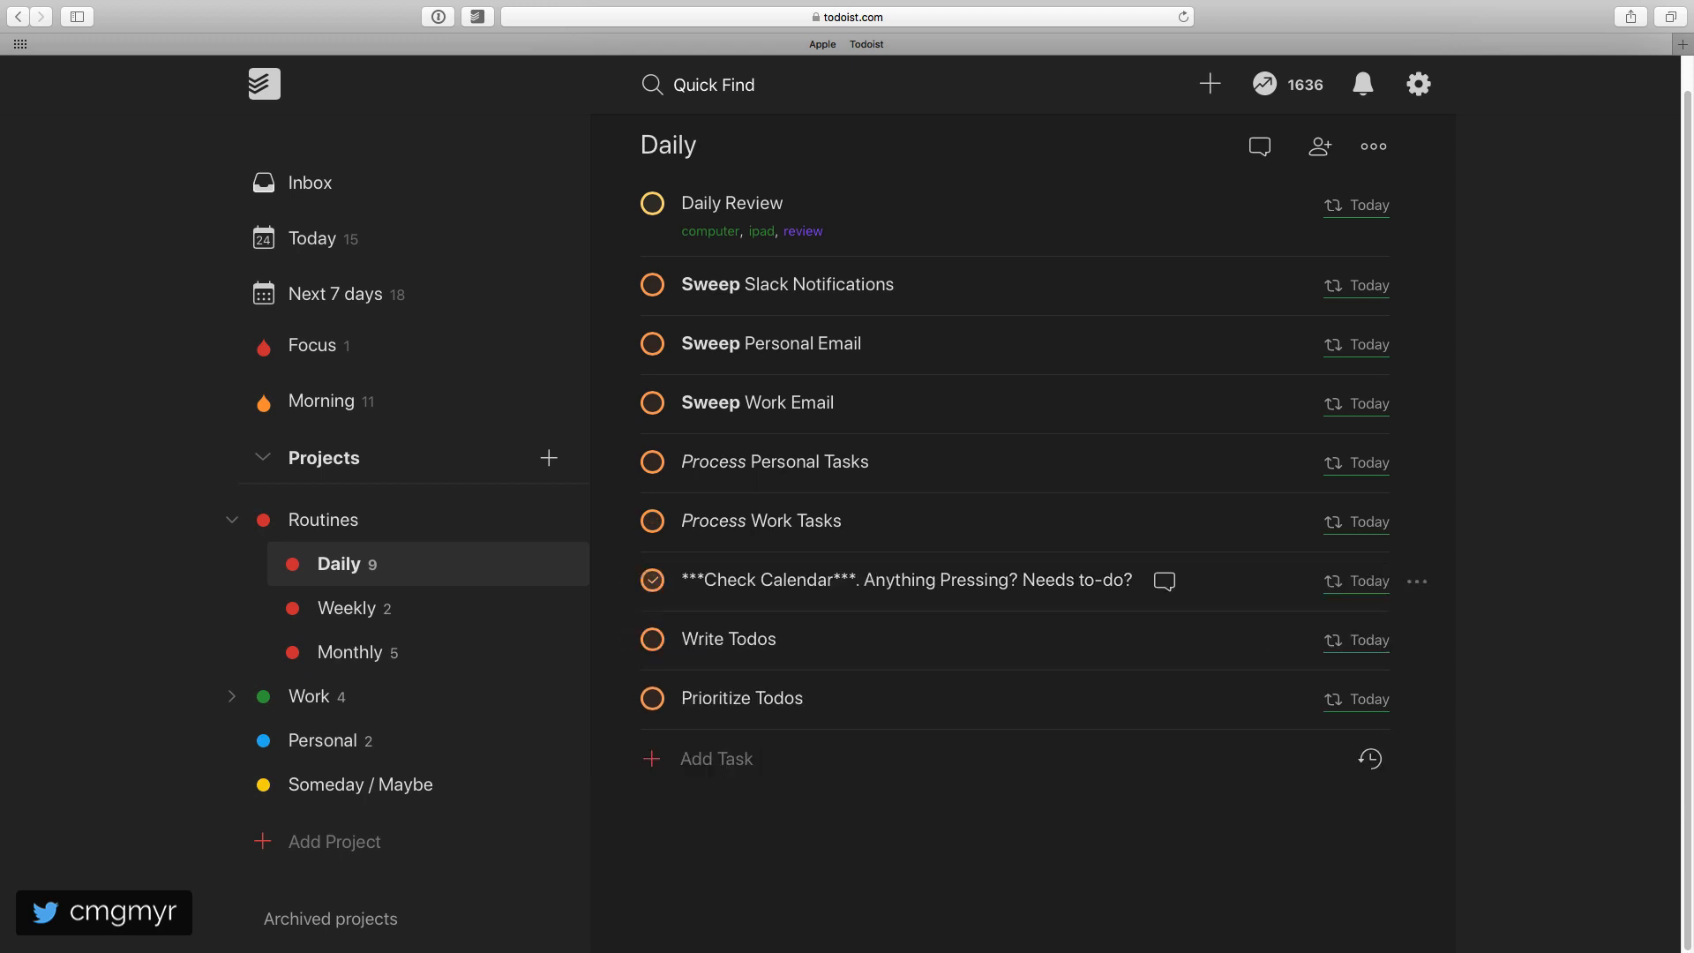
{"action": "left_click", "coordinate": [830, 587]}
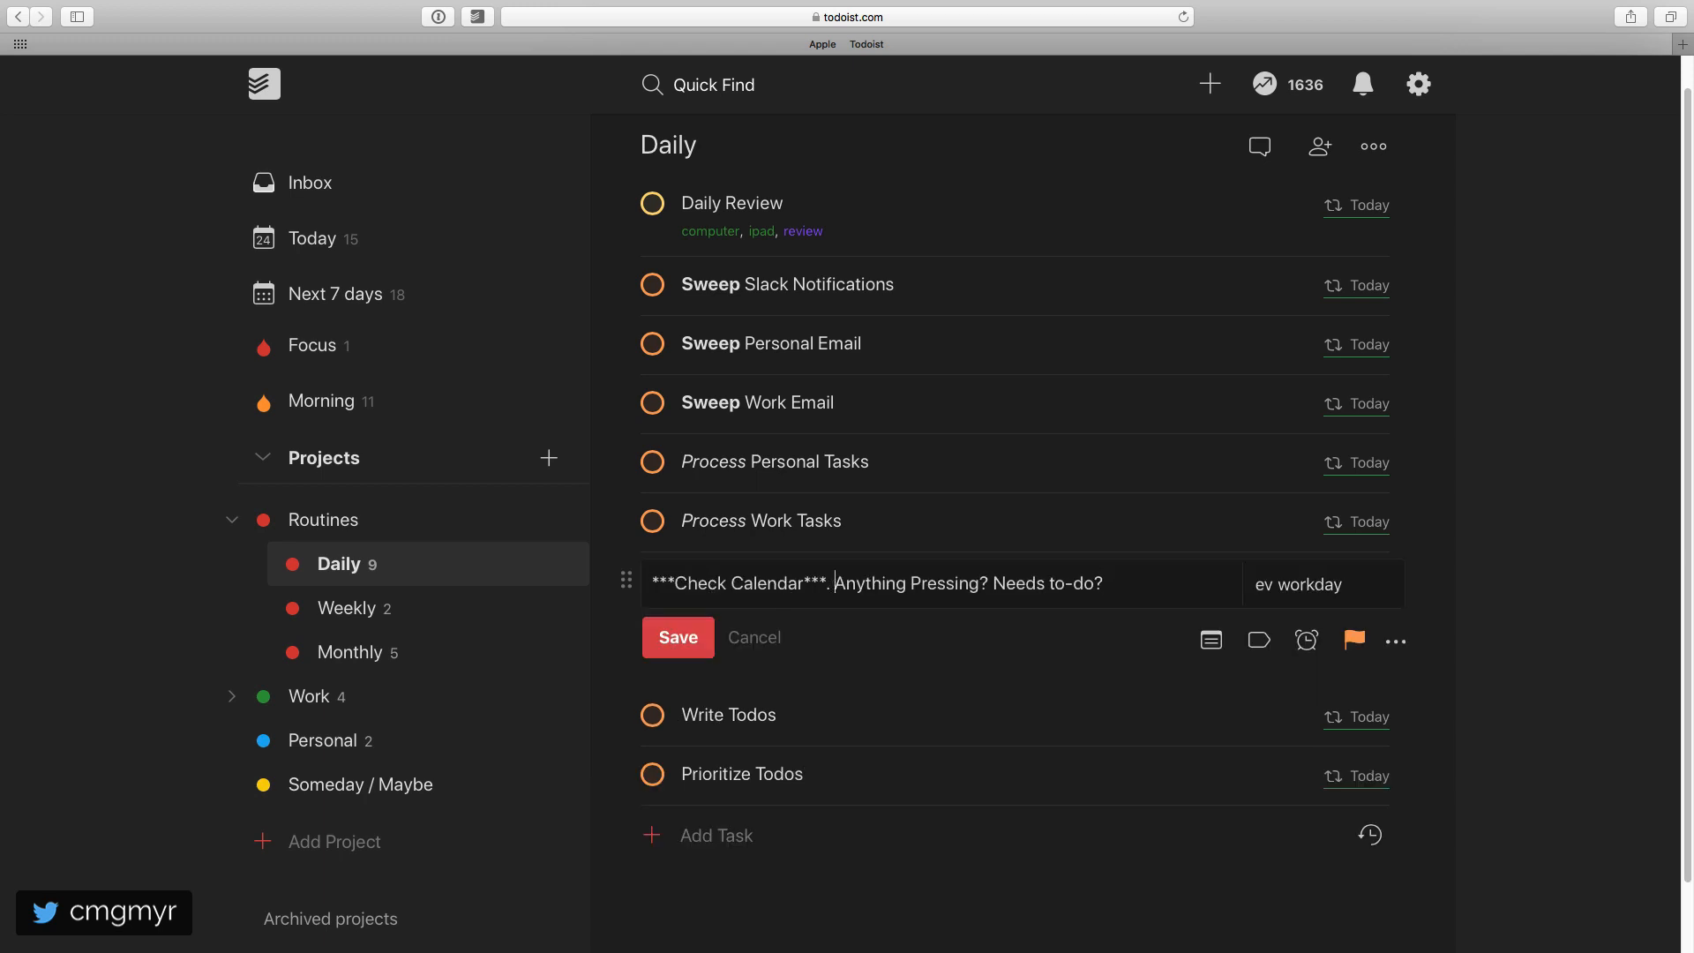
{"action": "key", "text": "Return"}
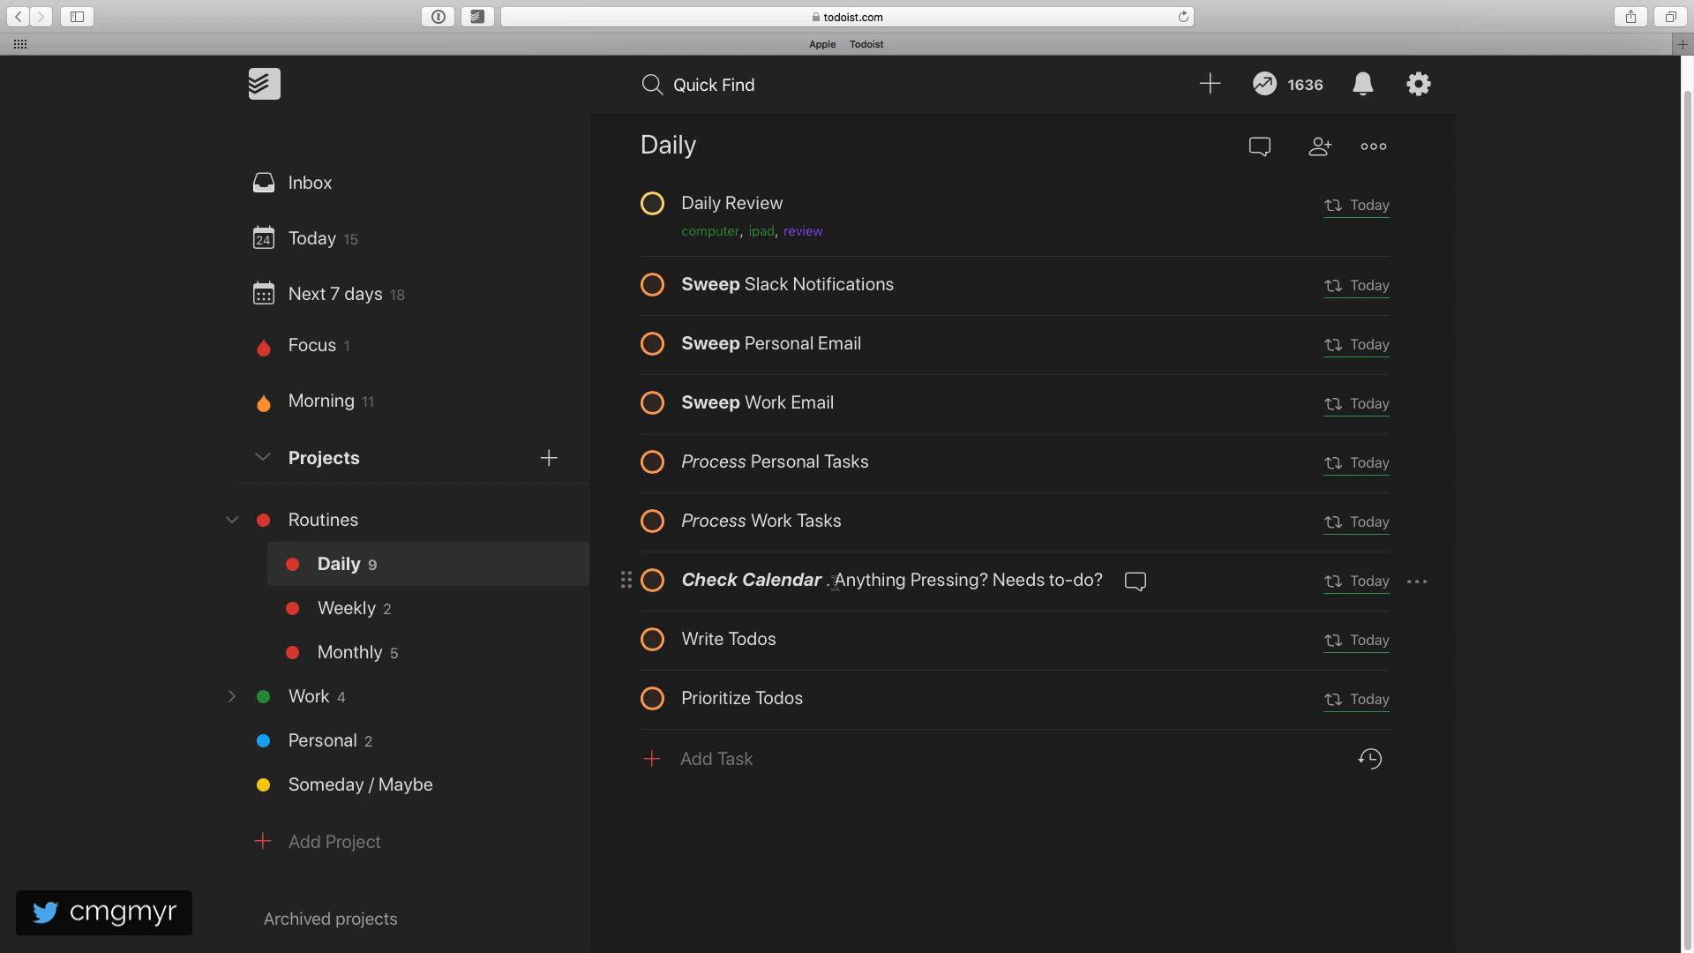
Insert the memo-with-pencil emoji at the start of the Write Todos task and save it.
{"action": "left_click", "coordinate": [741, 638]}
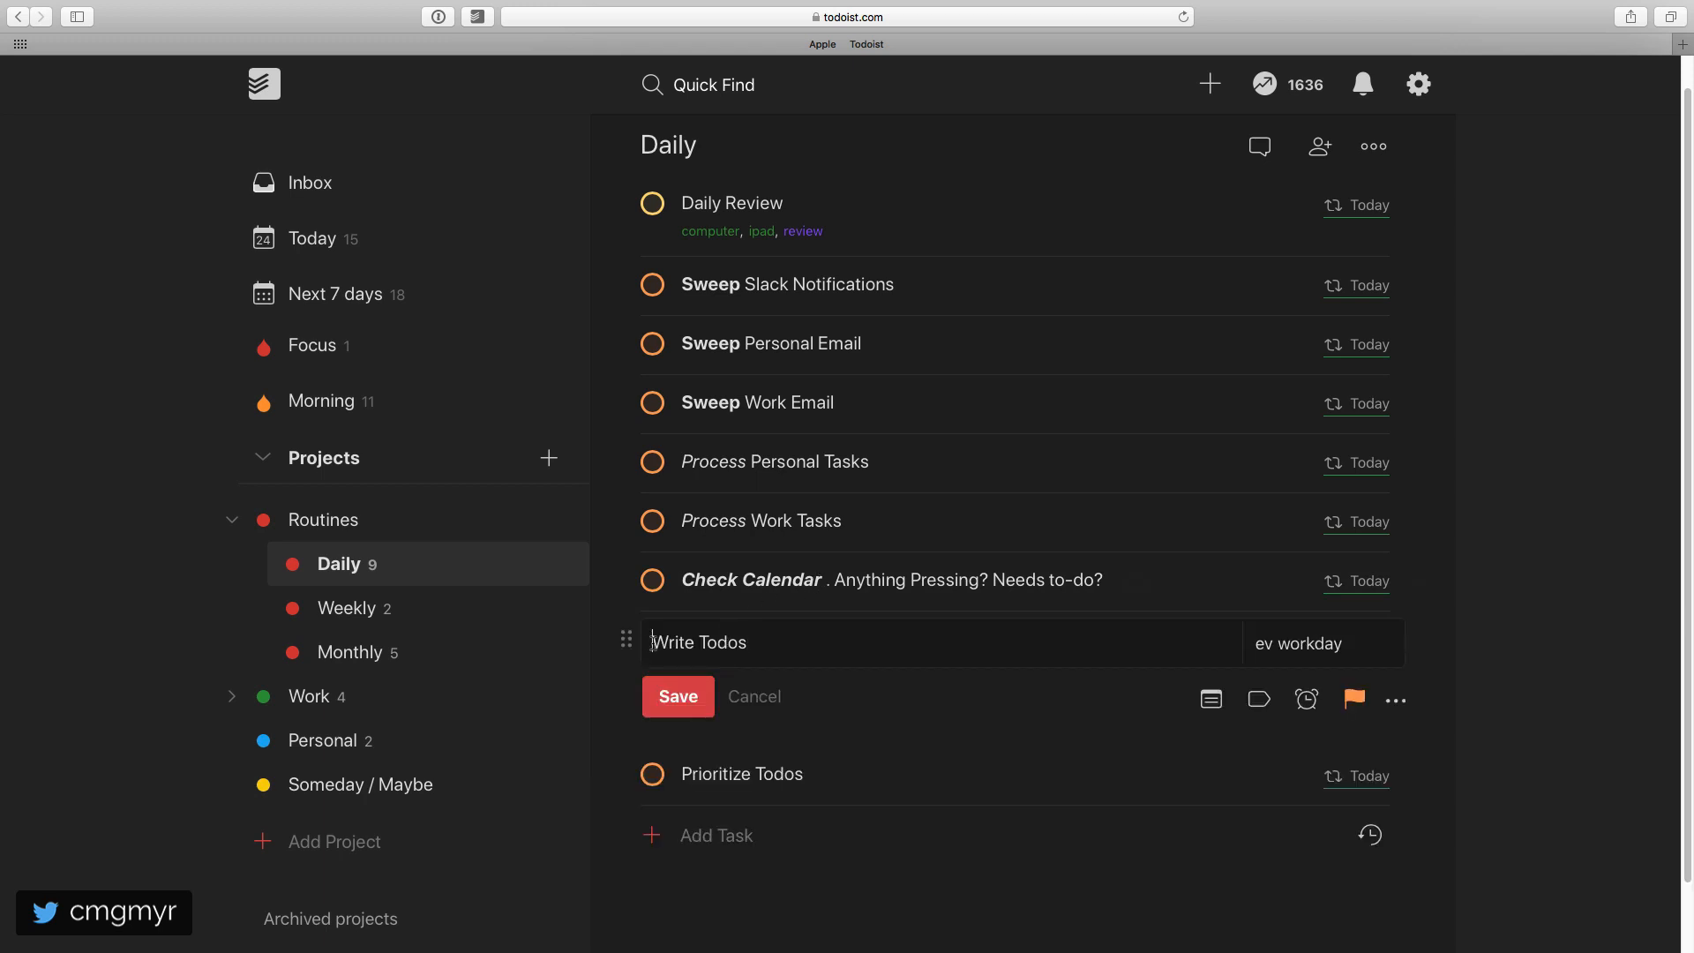
{"action": "key", "text": "ctrl+super+space"}
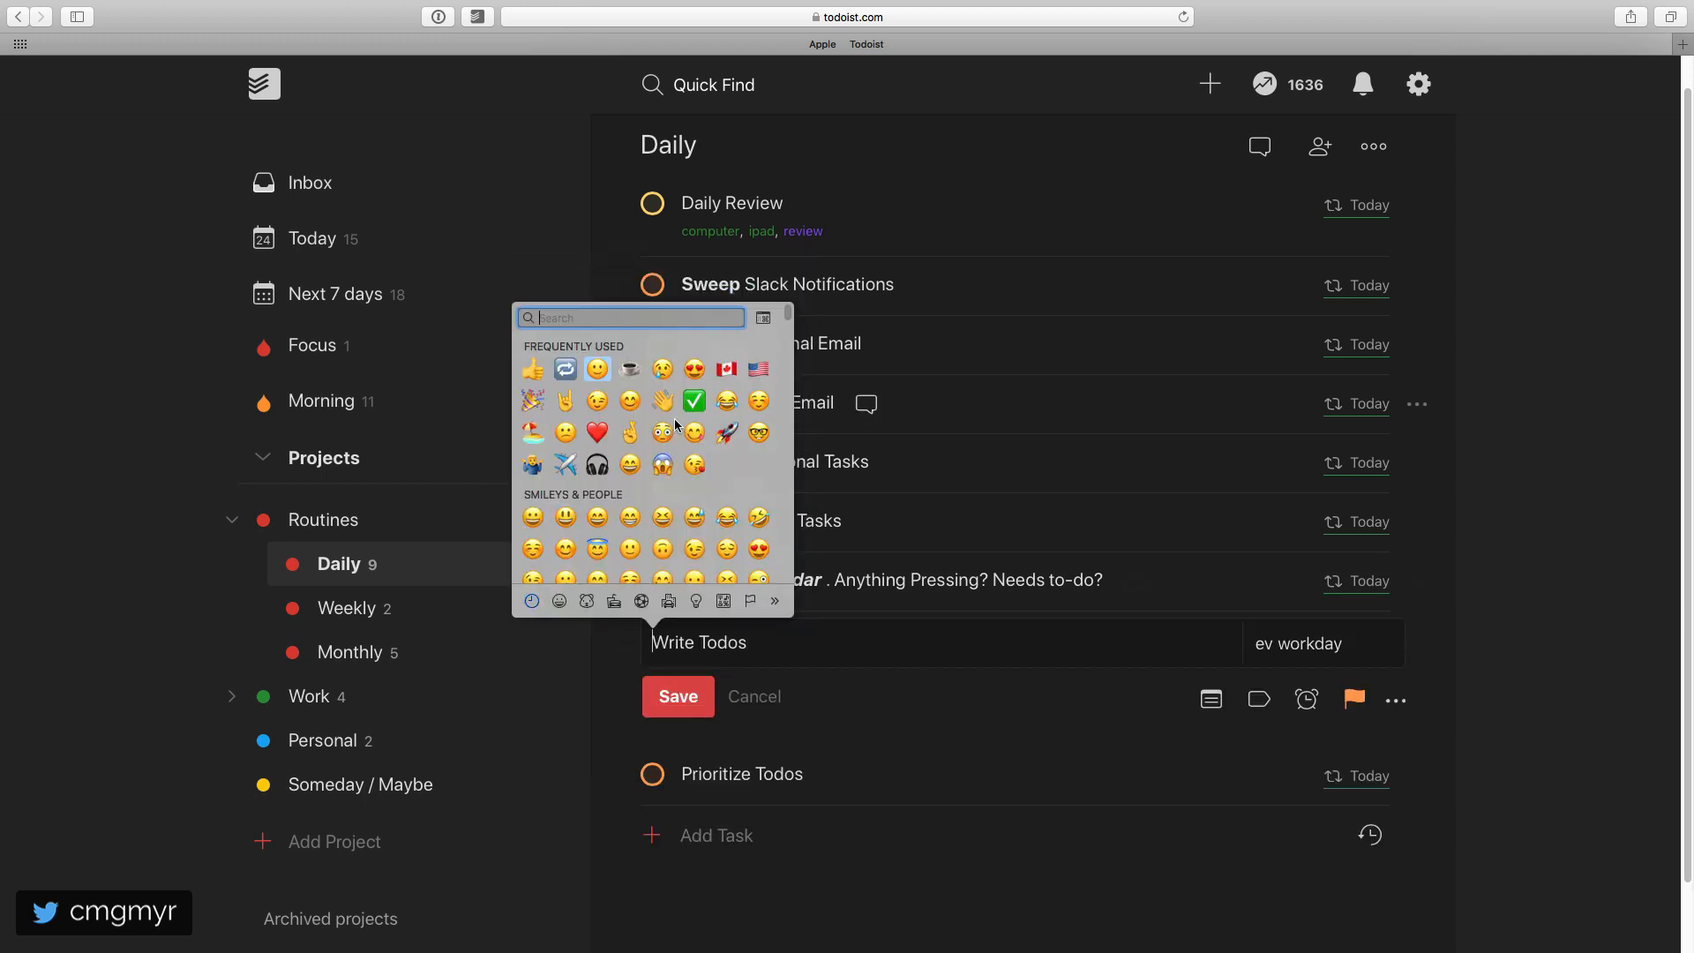
{"action": "type", "text": "pencil"}
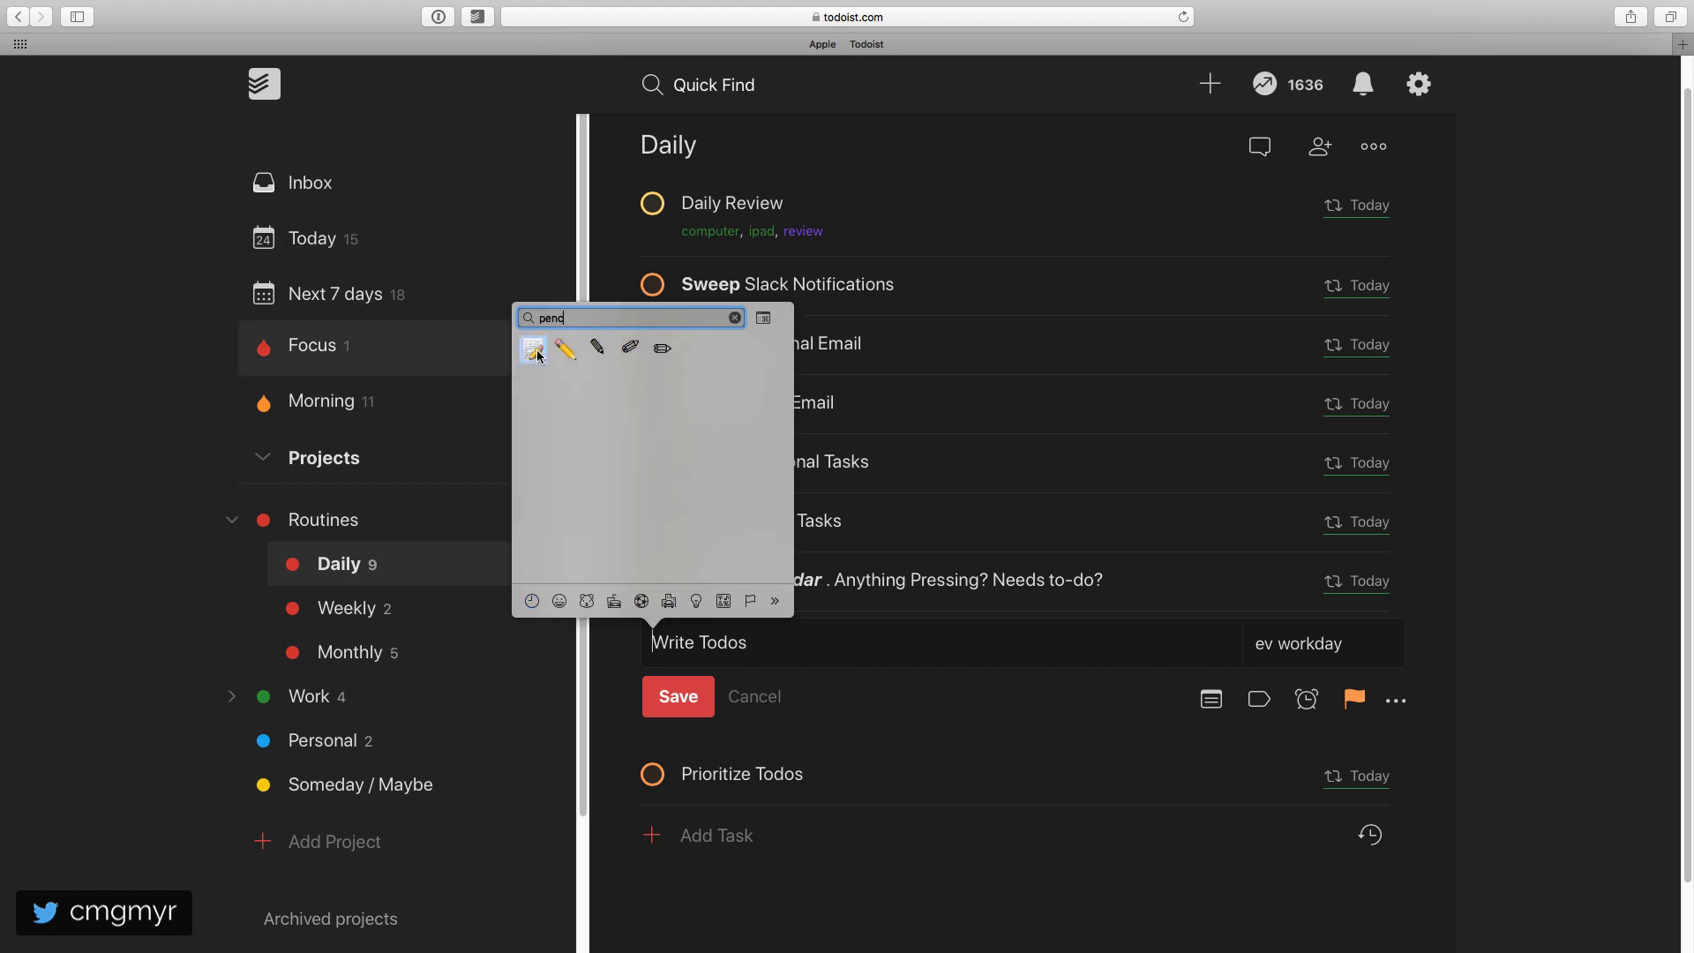
{"action": "left_click", "coordinate": [535, 351]}
{"action": "left_click", "coordinate": [692, 701]}
Insert the green check mark emoji at the start of the Prioritize Todos task and save it.
{"action": "left_click", "coordinate": [692, 701]}
{"action": "left_click", "coordinate": [652, 701]}
{"action": "key", "text": "ctrl+super+space"}
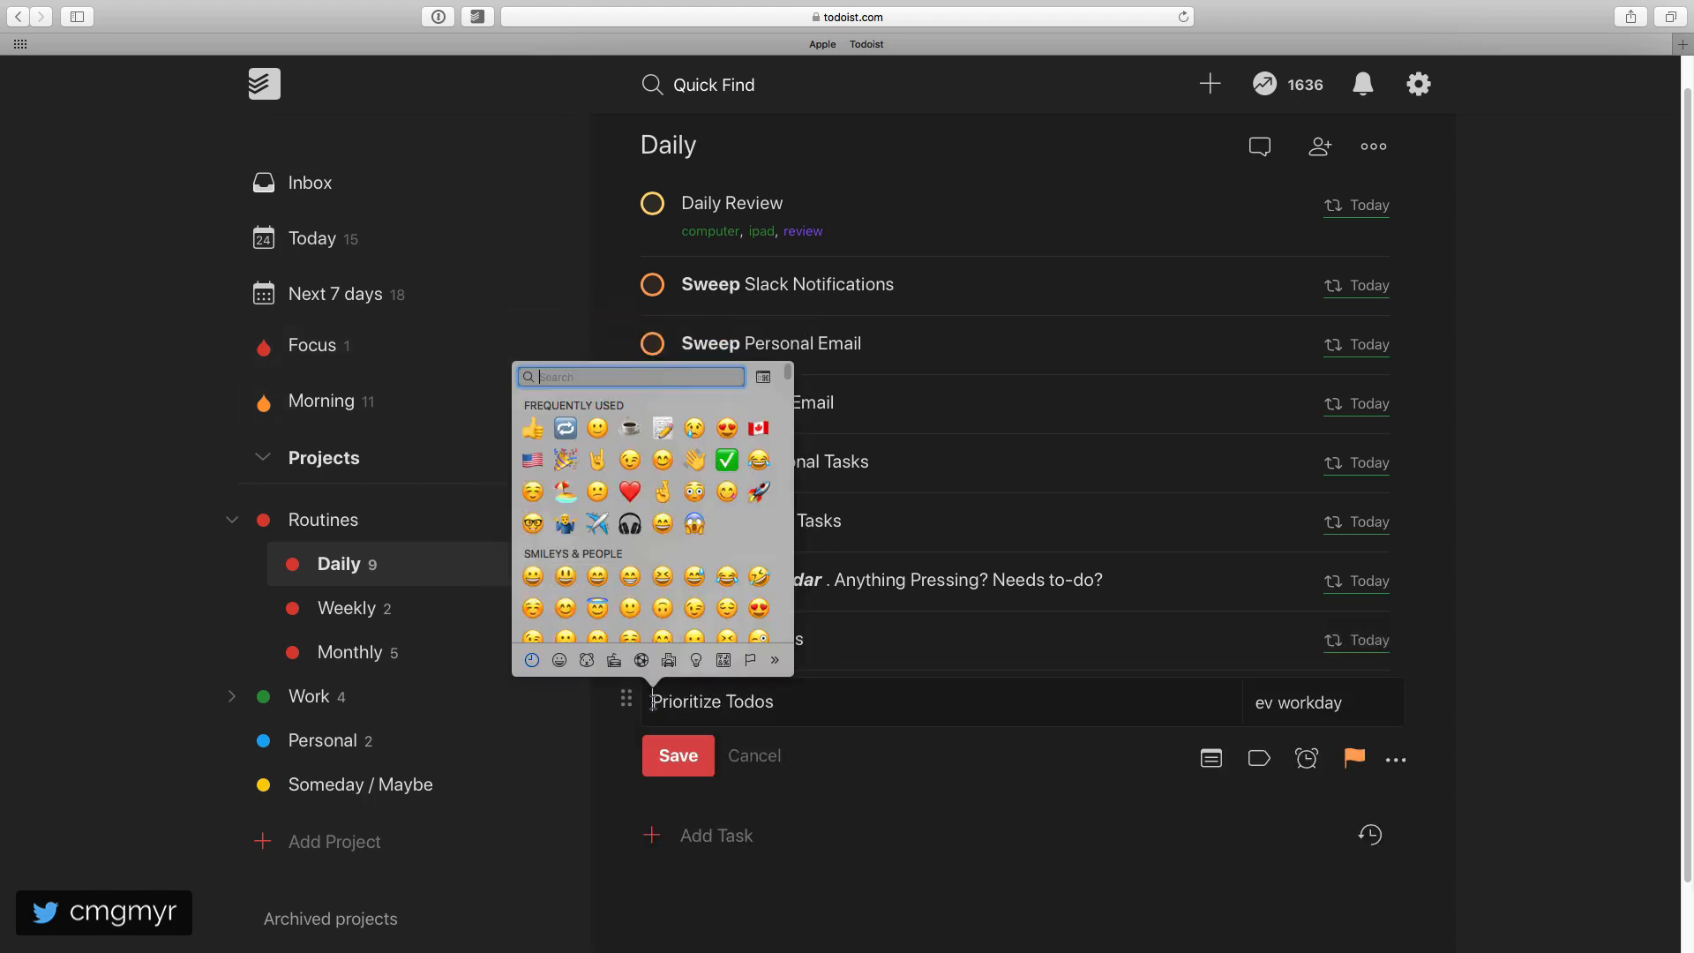
{"action": "left_click", "coordinate": [724, 465]}
{"action": "left_click", "coordinate": [695, 759]}
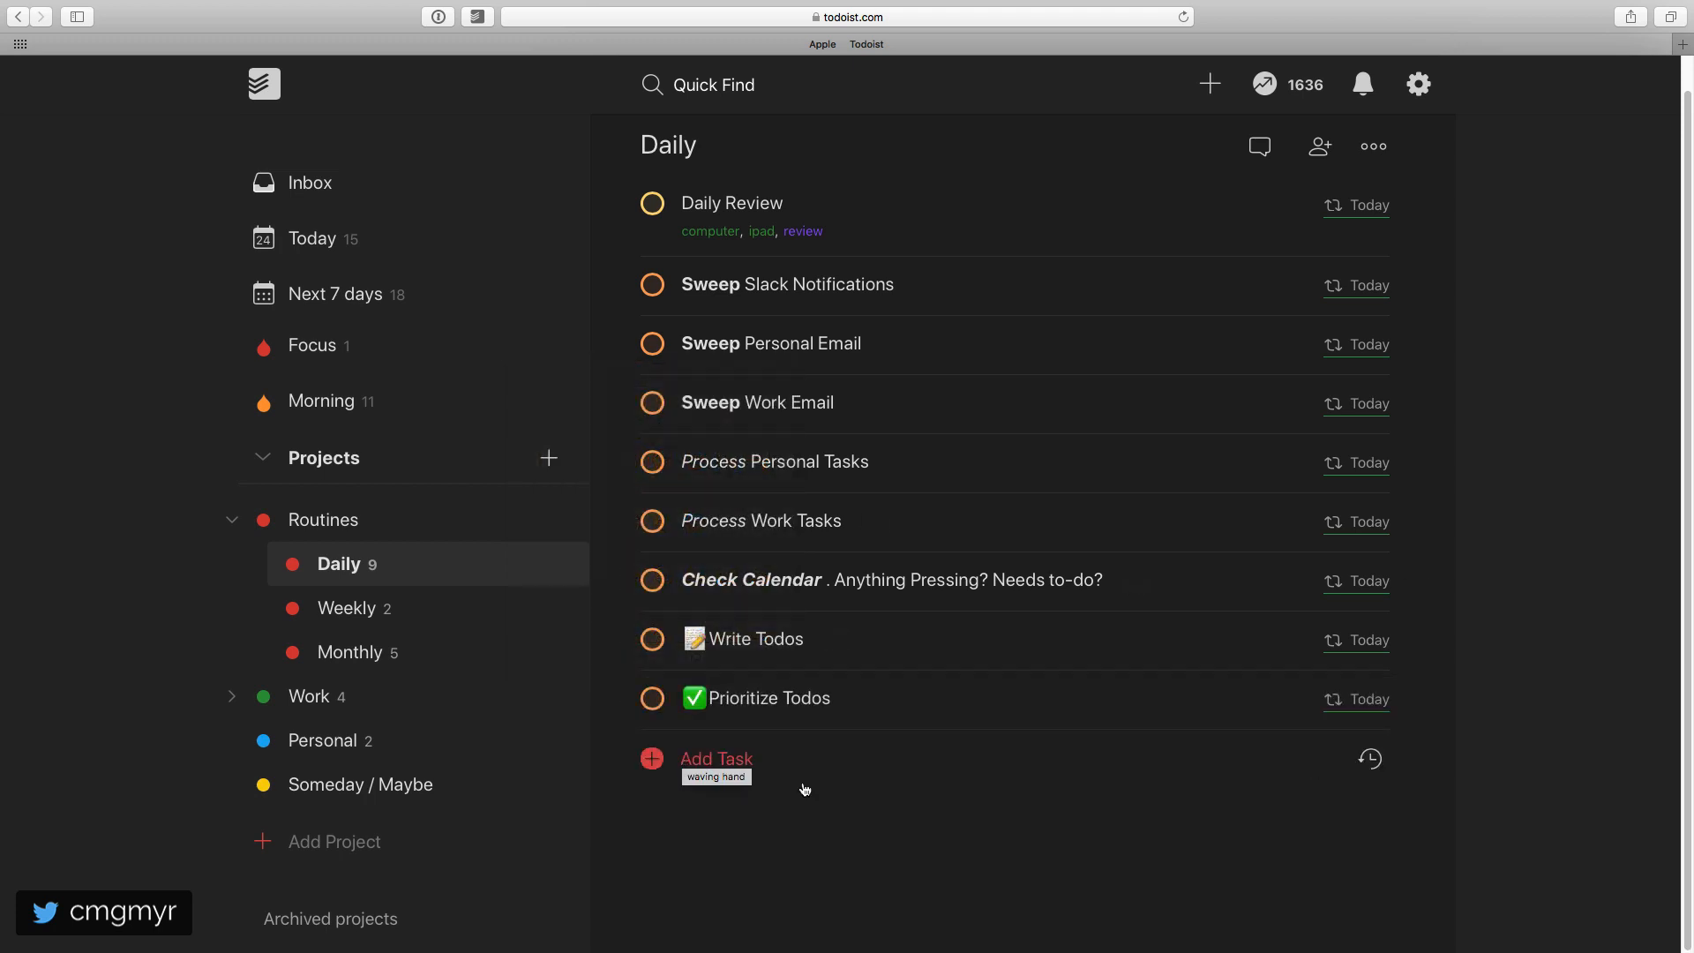
Add a new task to the Daily project named Remove `// this code`, with the code part in backticks.
{"action": "left_click", "coordinate": [747, 765]}
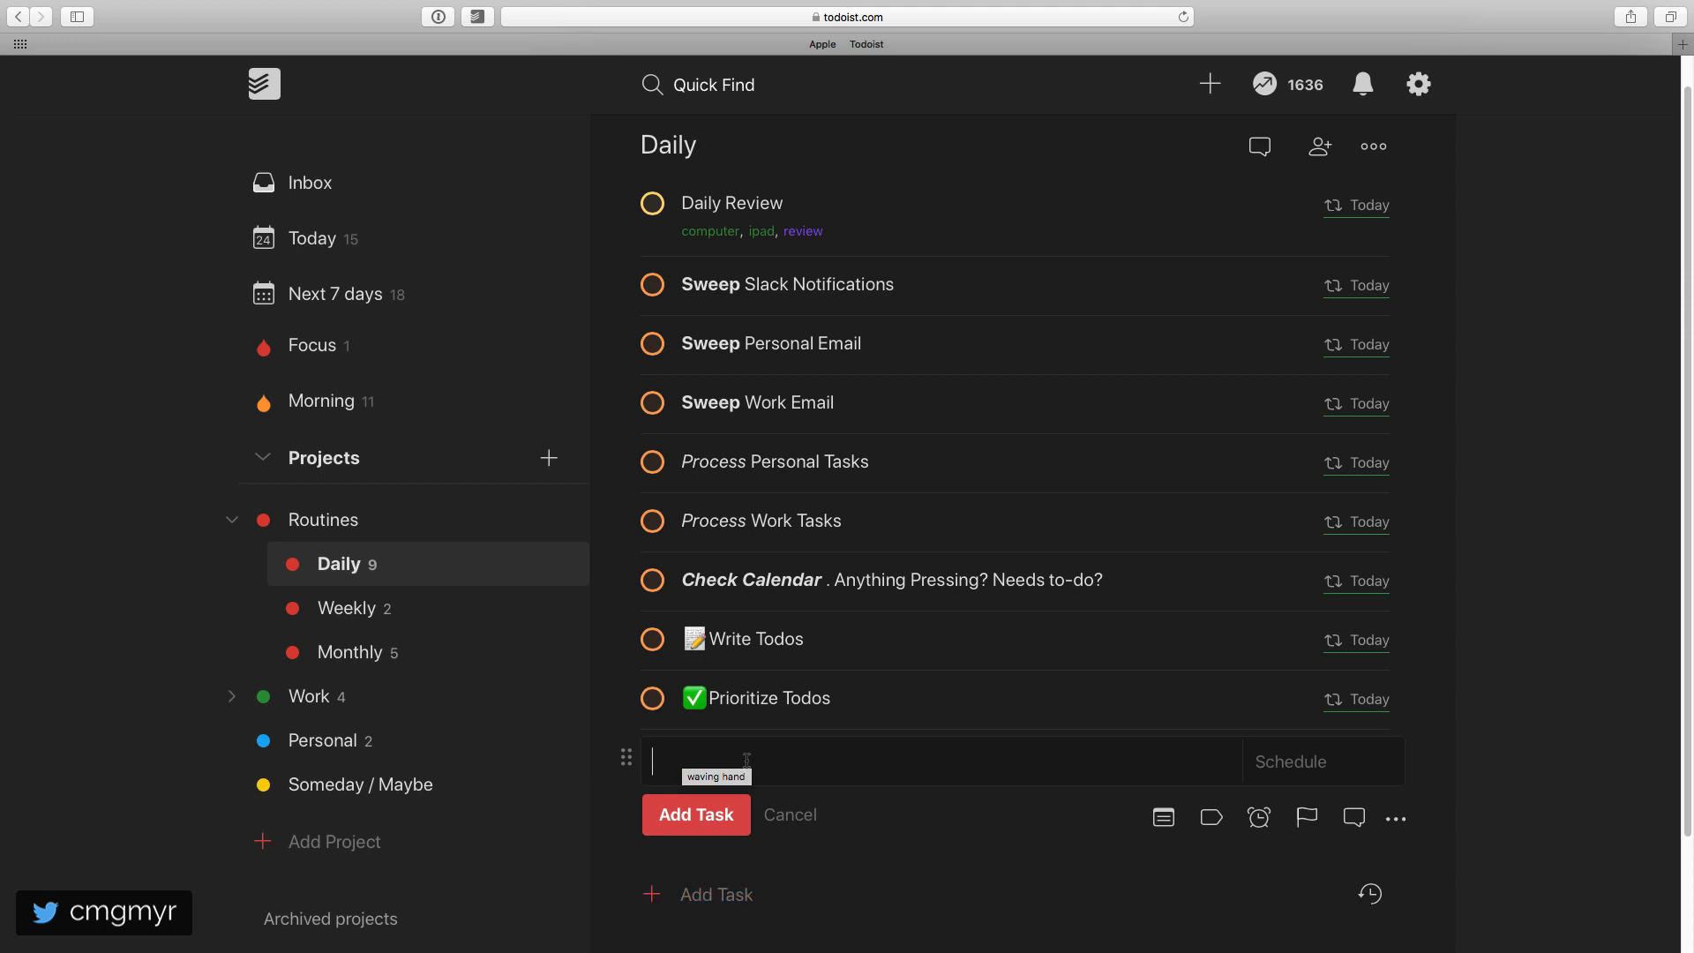
{"action": "type", "text": "Remove `"}
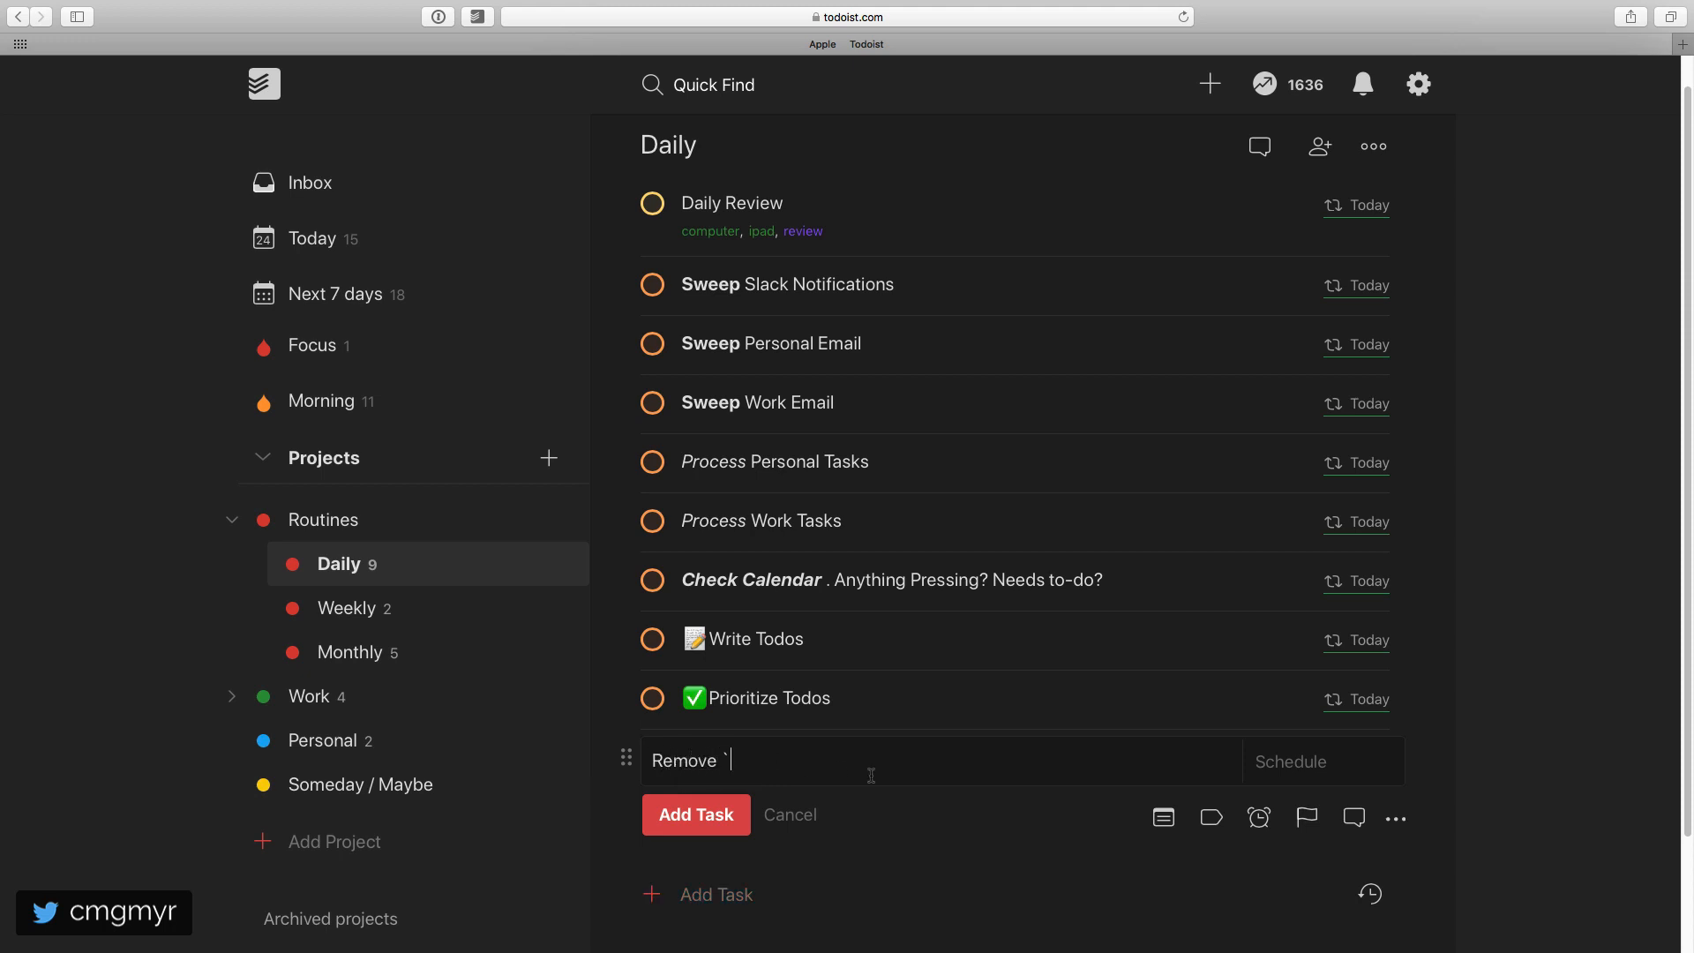
{"action": "type", "text": "// this code`"}
{"action": "key", "text": "Return"}
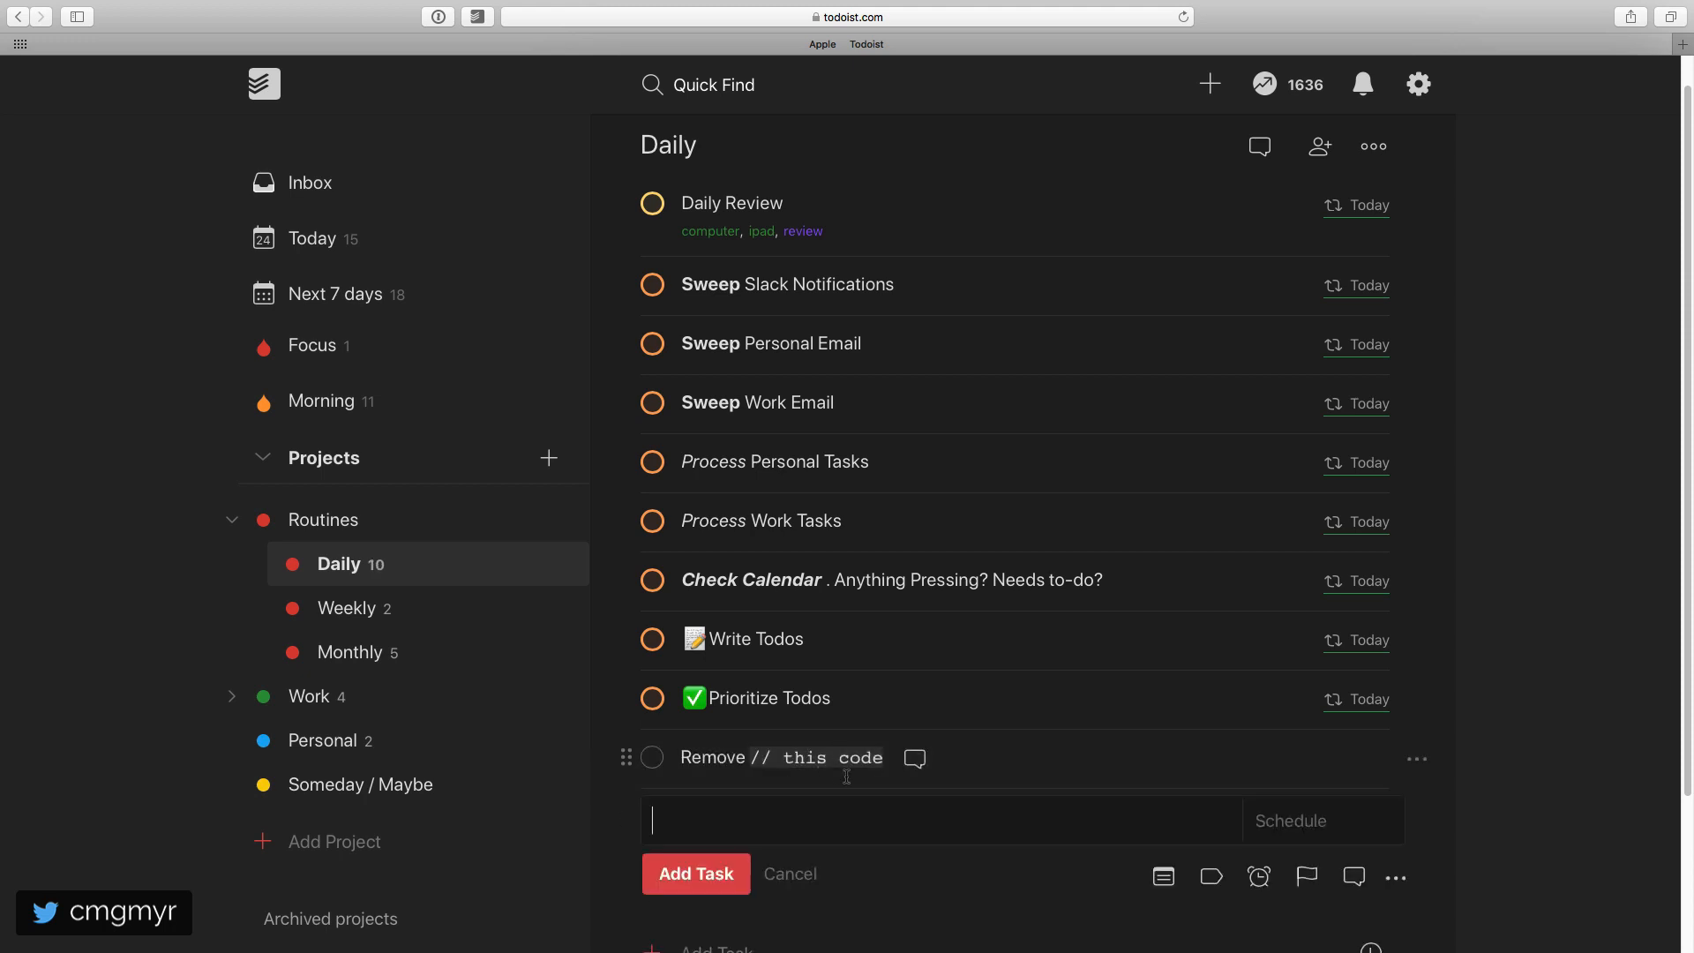
Comment on the Remove task with a triple-backtick code block containing function something() { // something here }, and close the comments.
{"action": "left_click", "coordinate": [915, 759]}
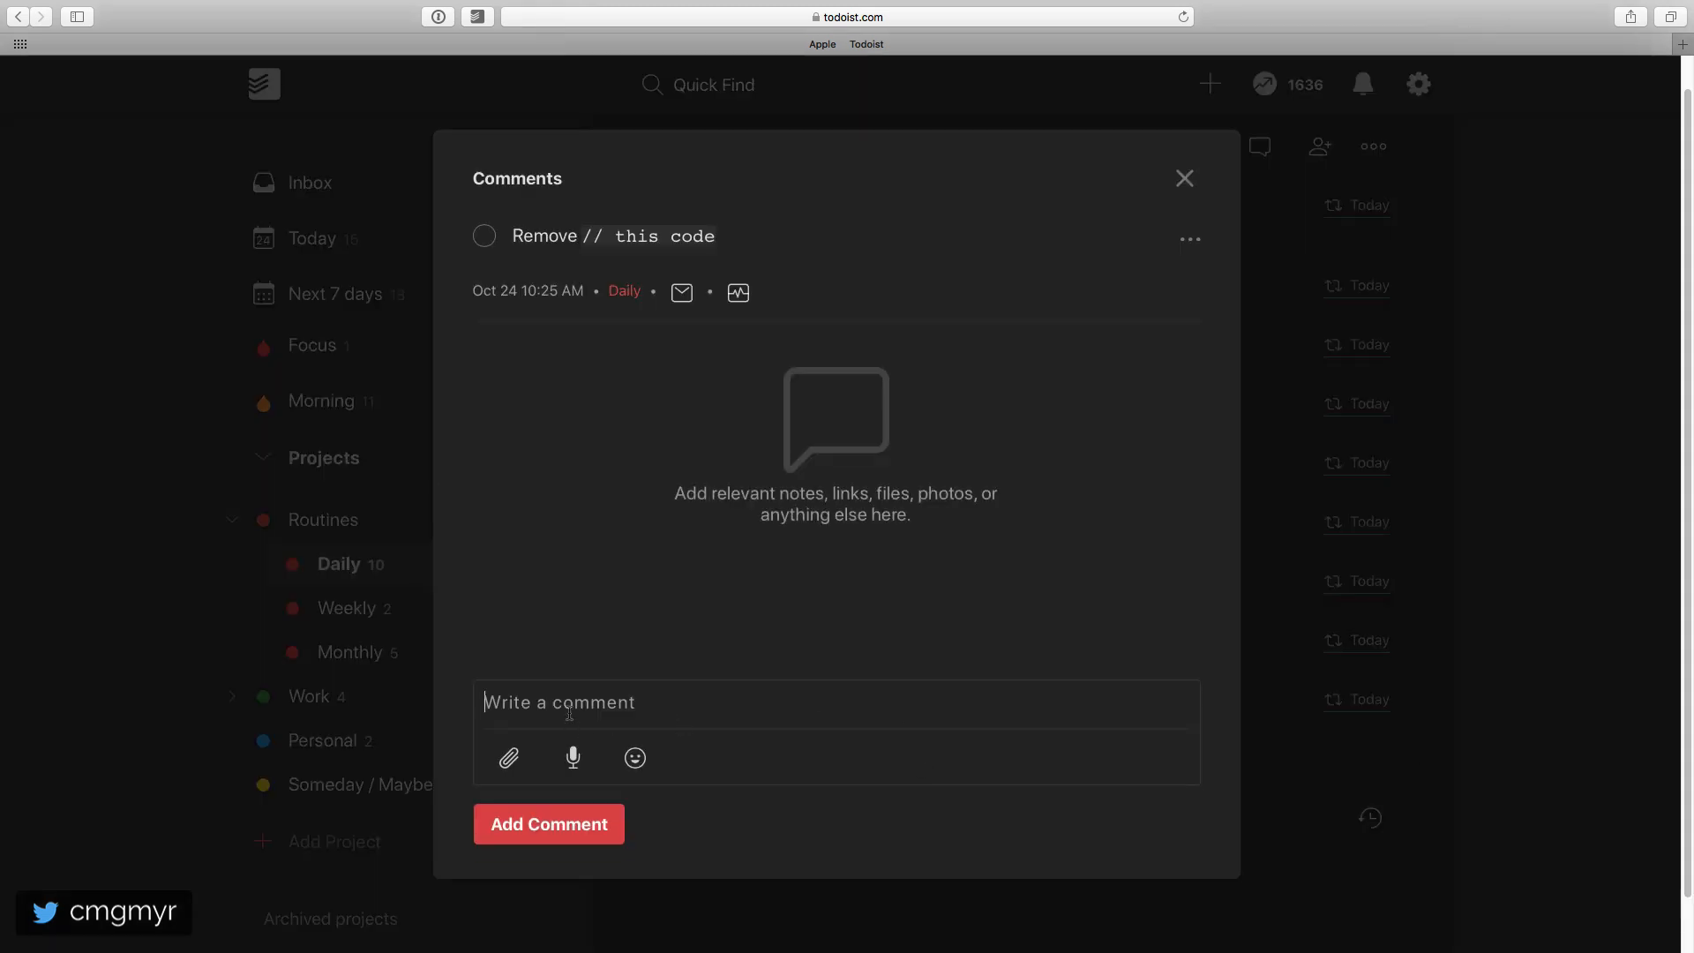
{"action": "type", "text": "``` function something() {   // something here } ```"}
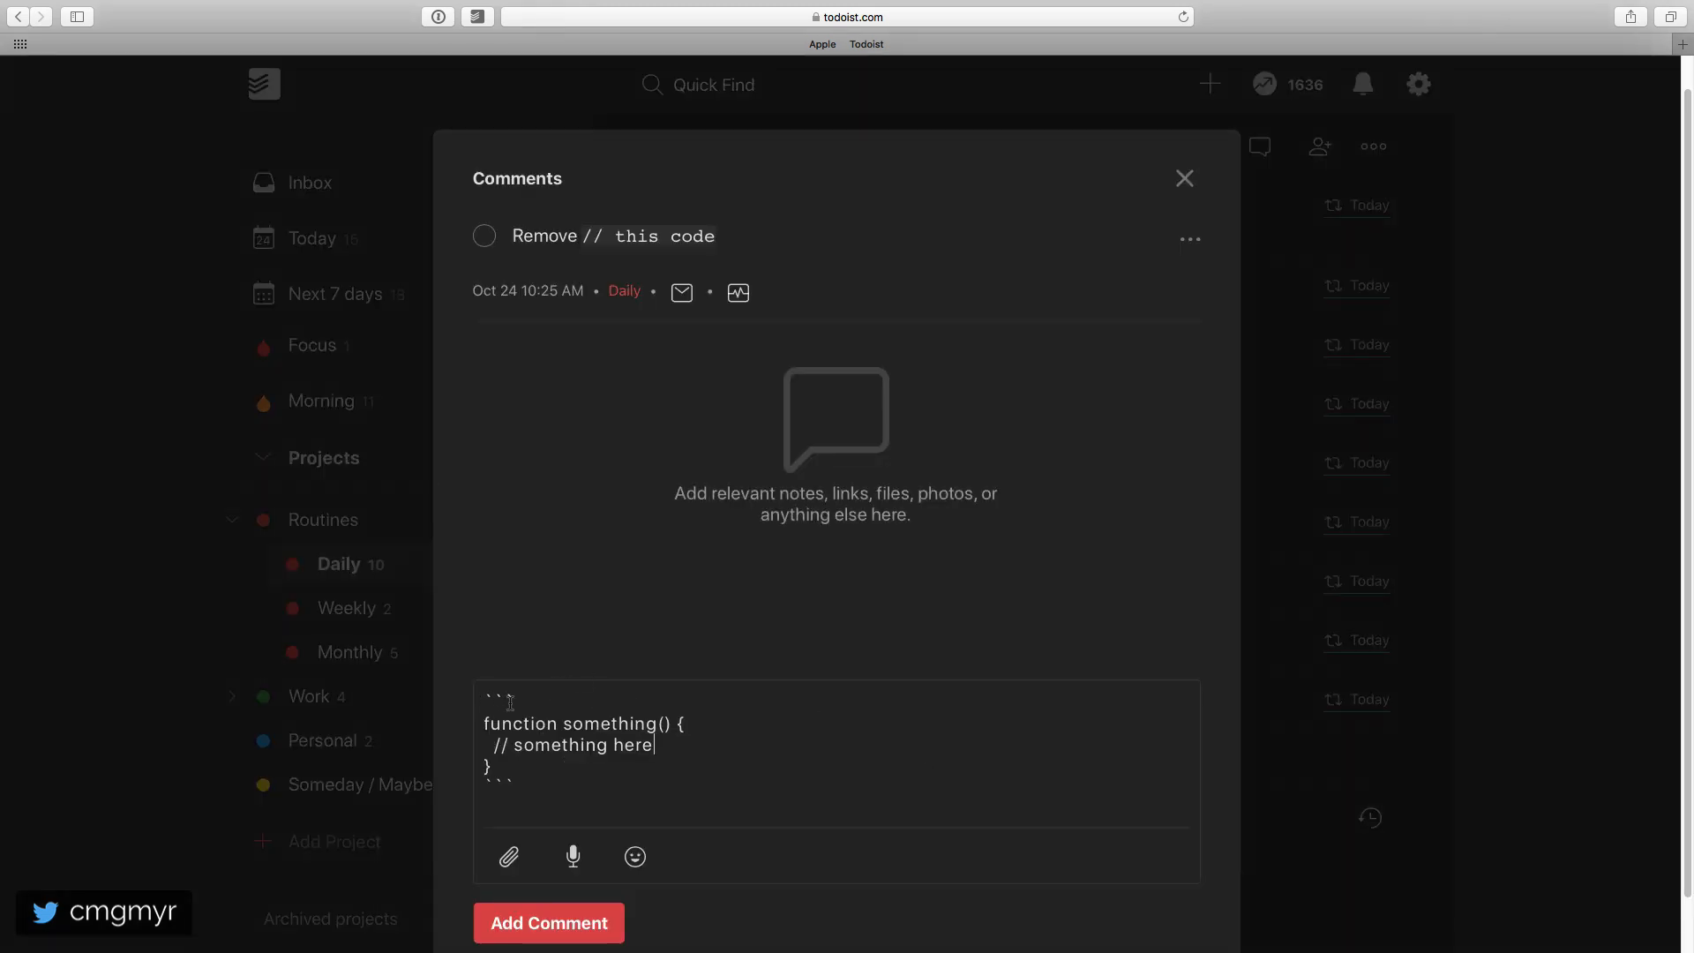
{"action": "left_click", "coordinate": [551, 928]}
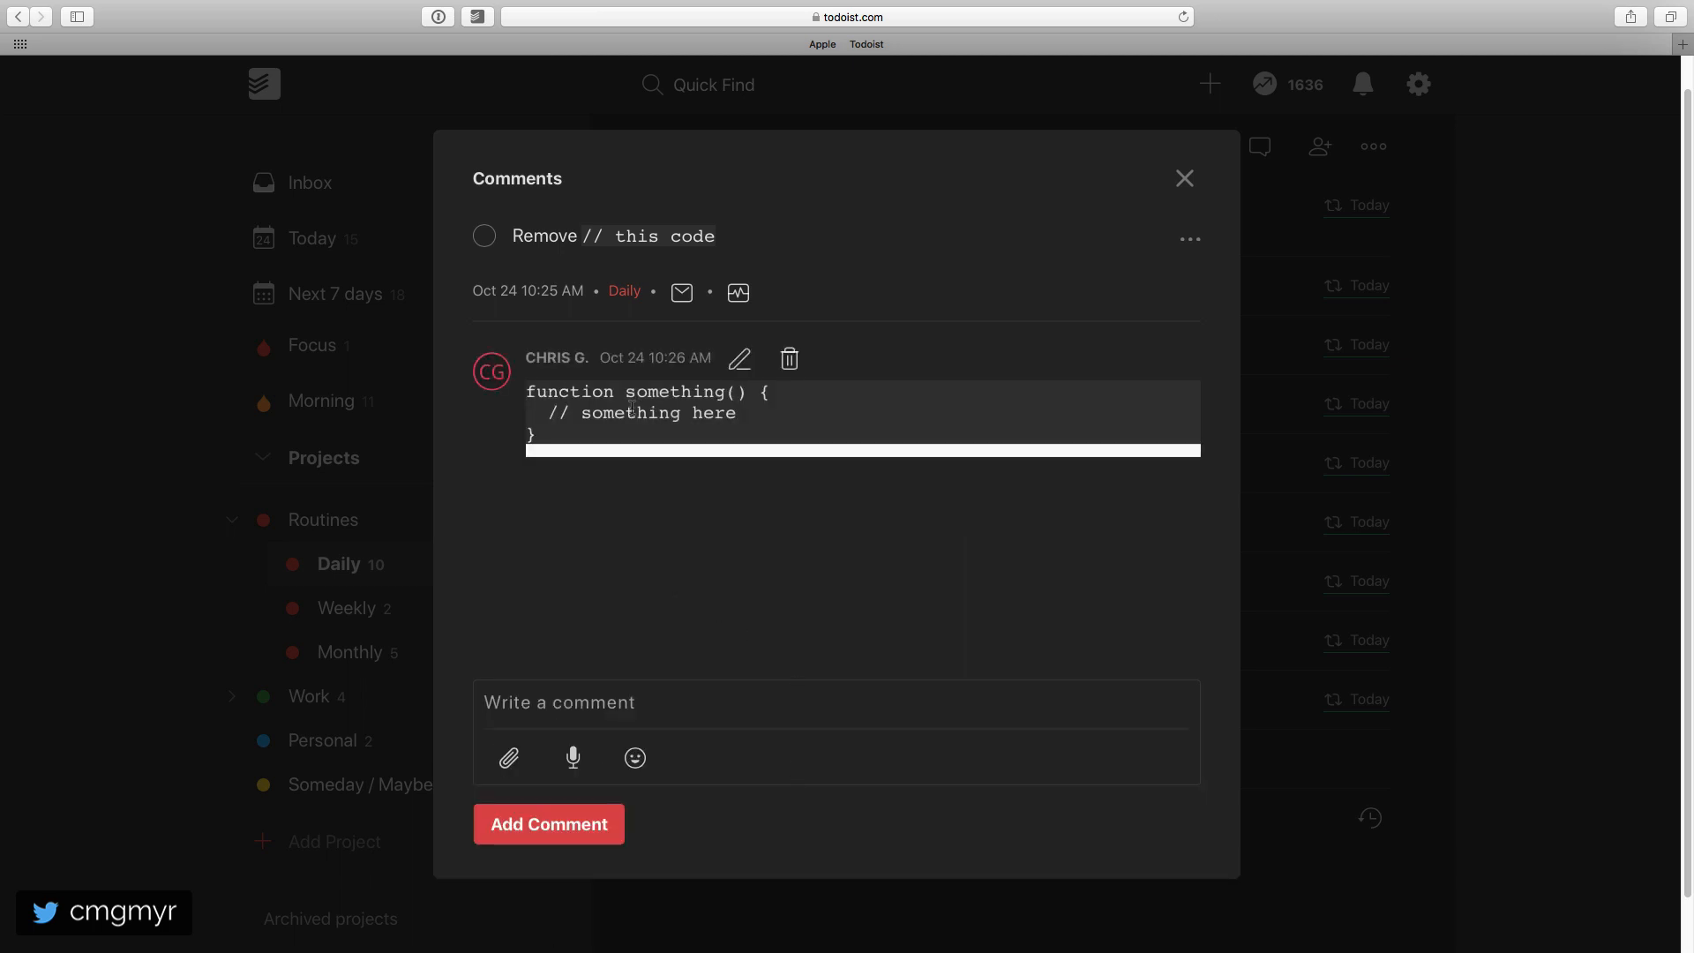
{"action": "left_click", "coordinate": [1184, 179]}
Open the Today view and look through how the formatted tasks appear among the other tasks.
{"action": "left_click", "coordinate": [397, 241]}
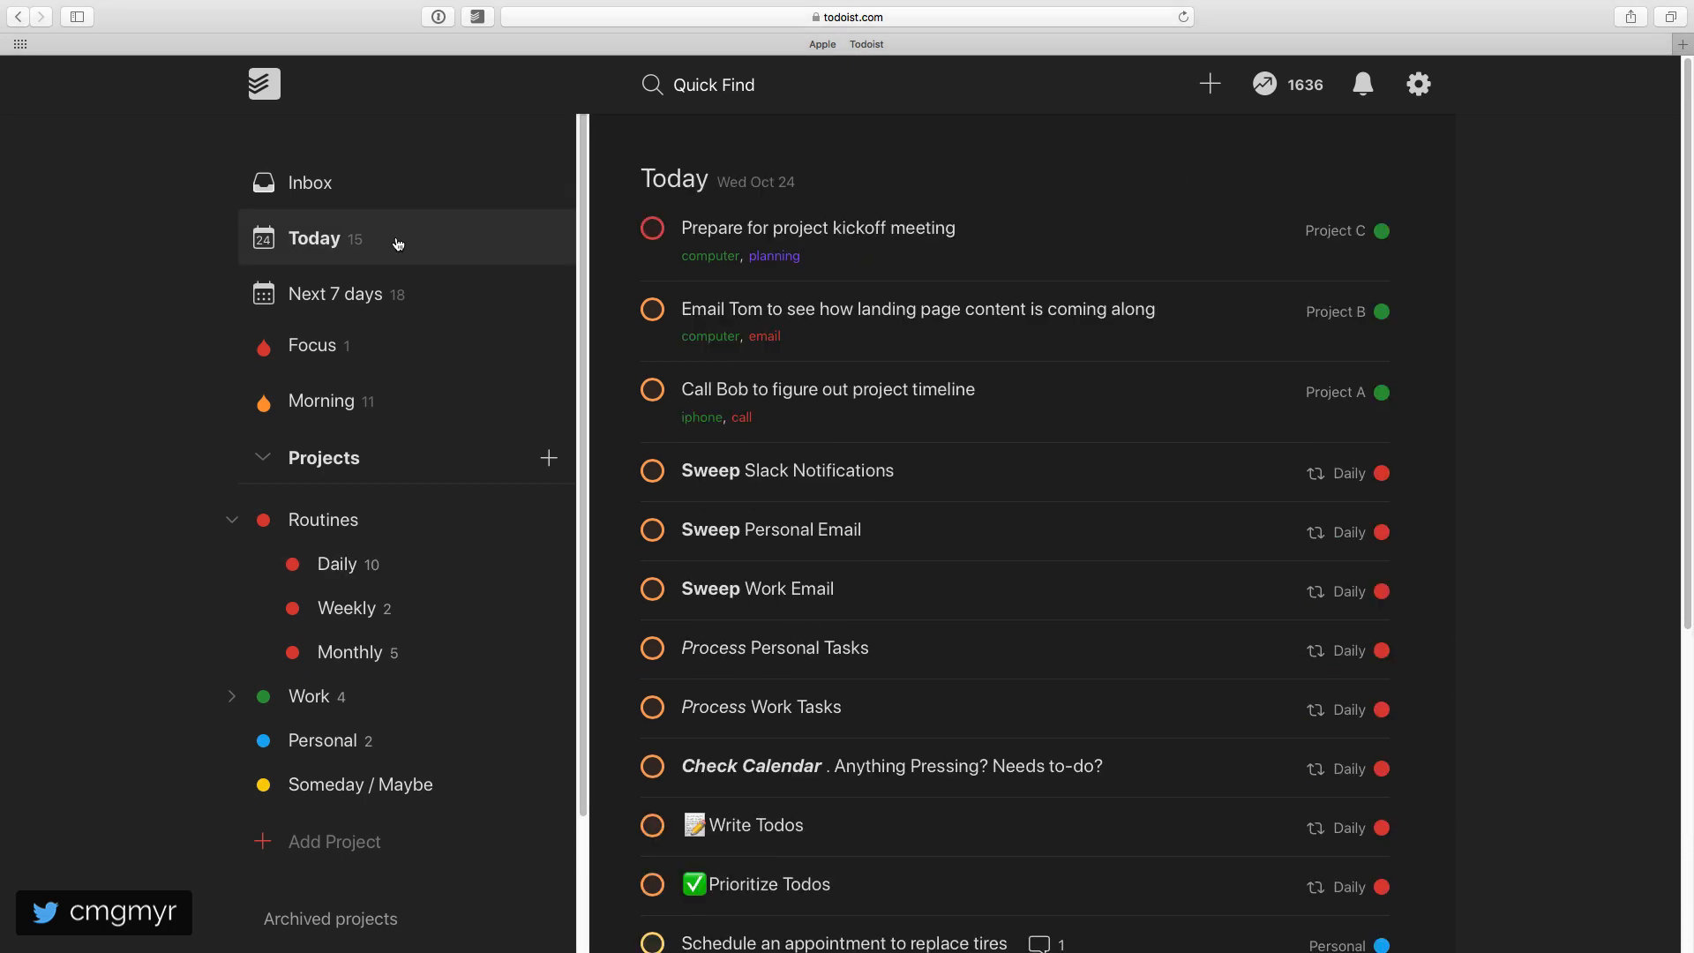
{"action": "scroll", "coordinate": [1176, 315], "scroll_direction": "down", "scroll_amount": 3}
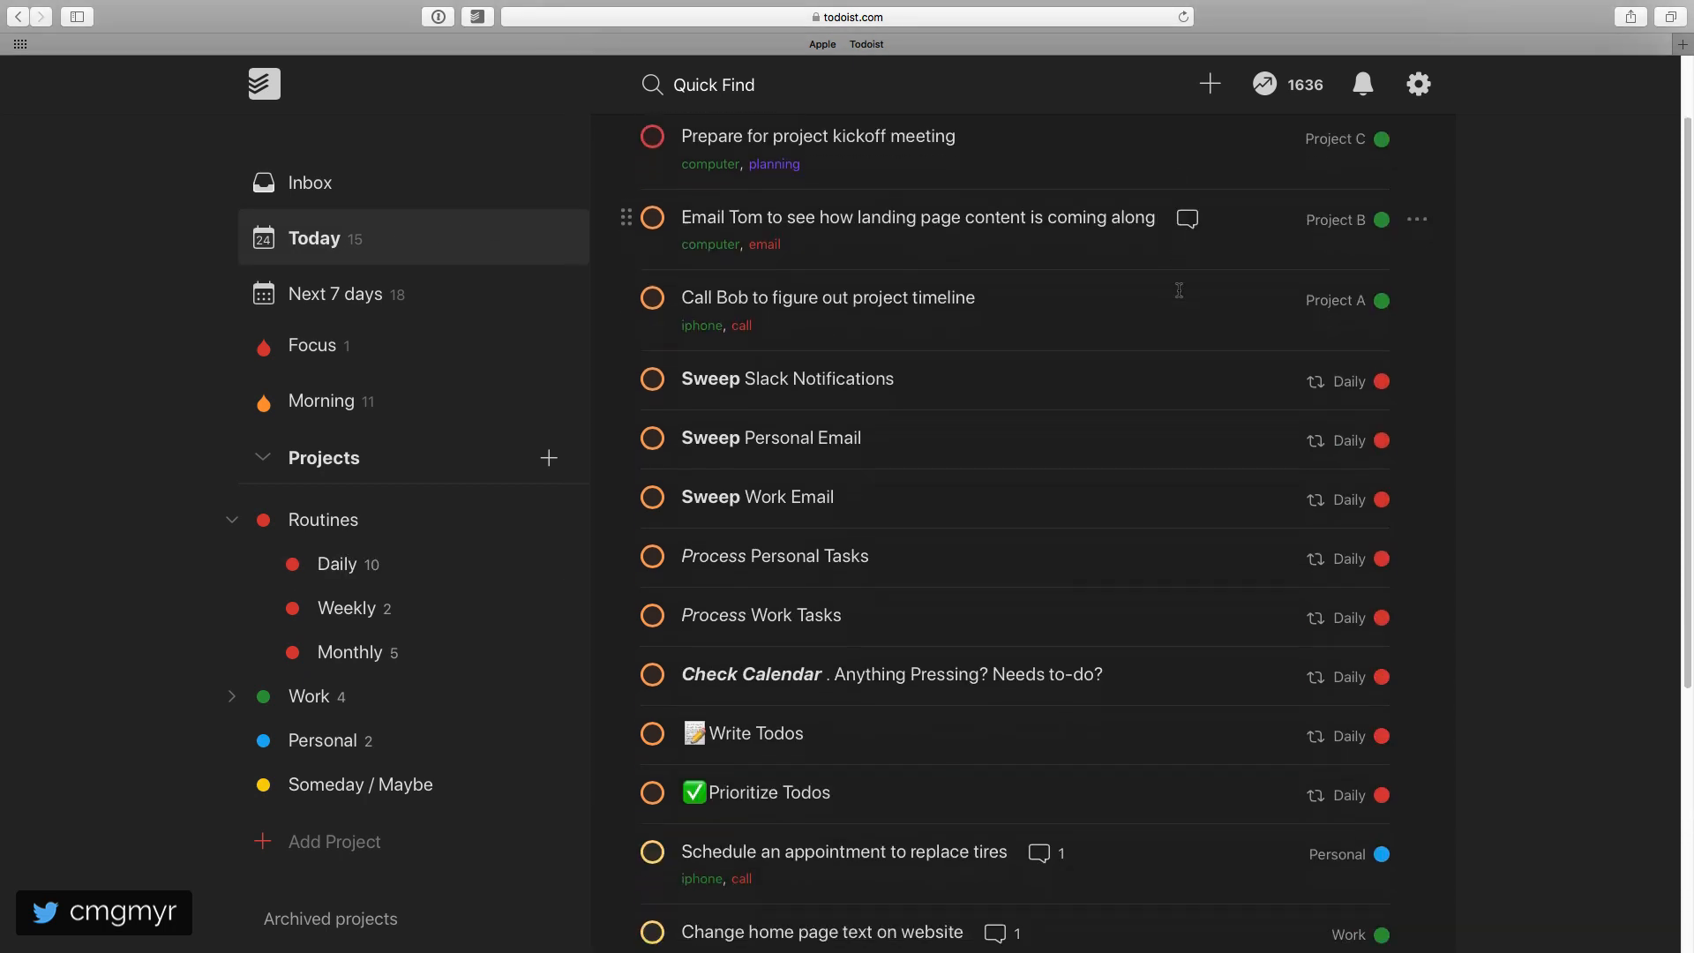
{"action": "scroll", "coordinate": [717, 682], "scroll_direction": "down", "scroll_amount": 2}
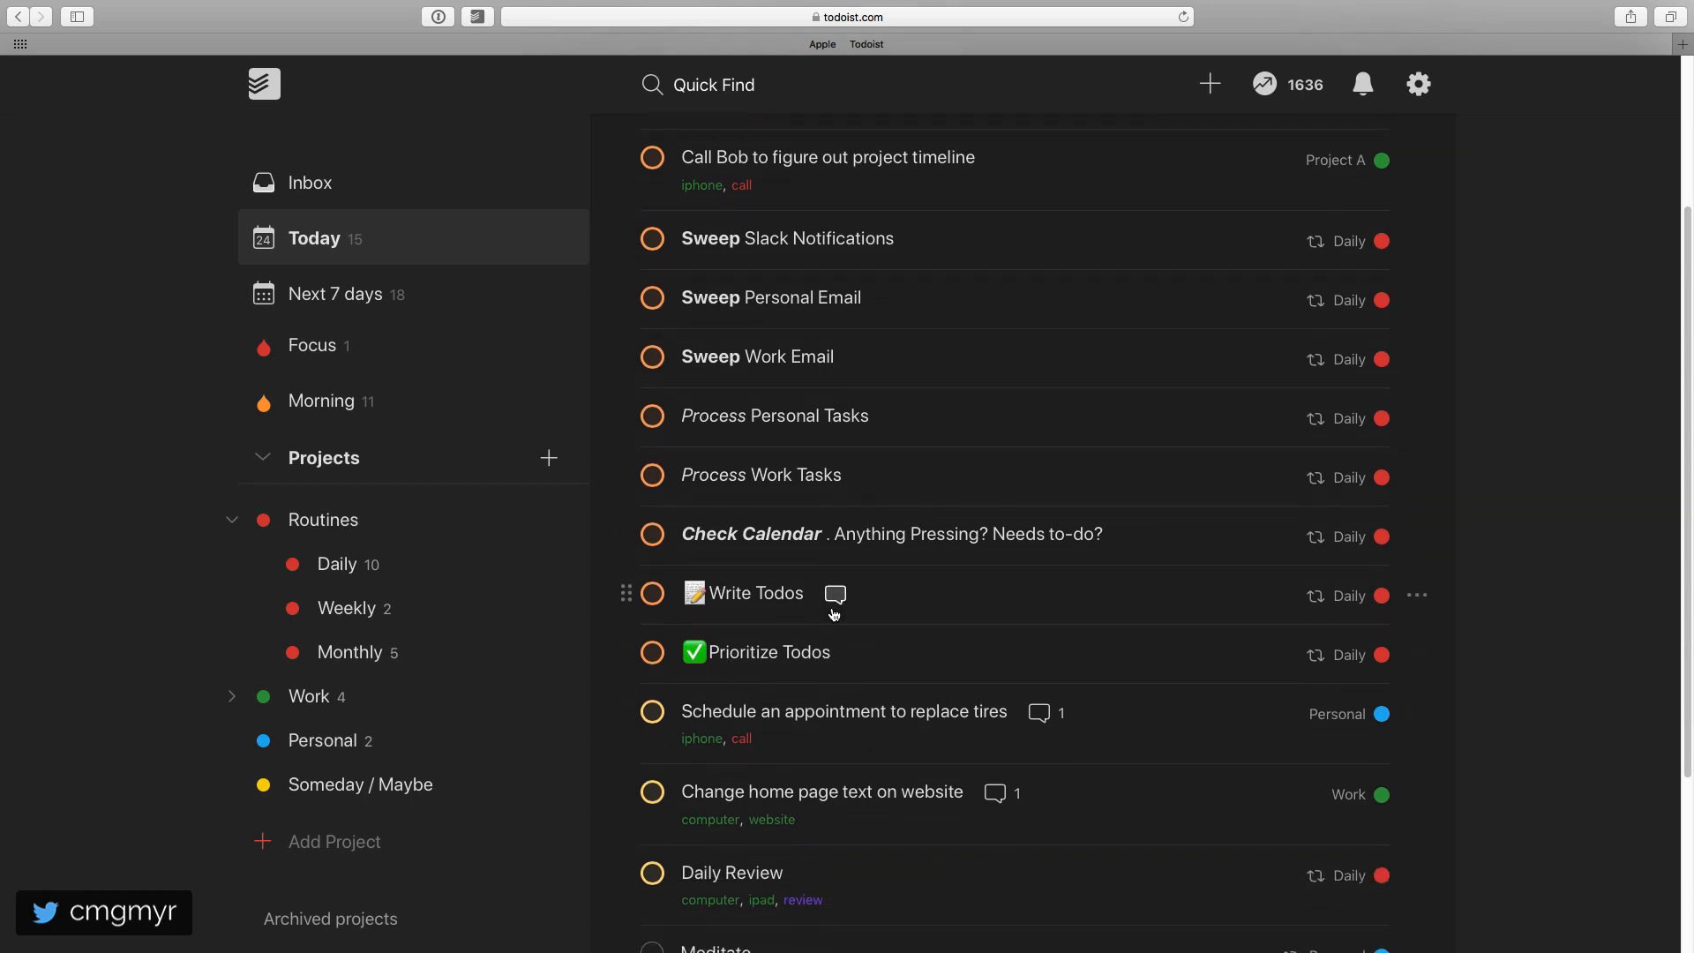
{"action": "scroll", "coordinate": [846, 624], "scroll_direction": "down", "scroll_amount": 5}
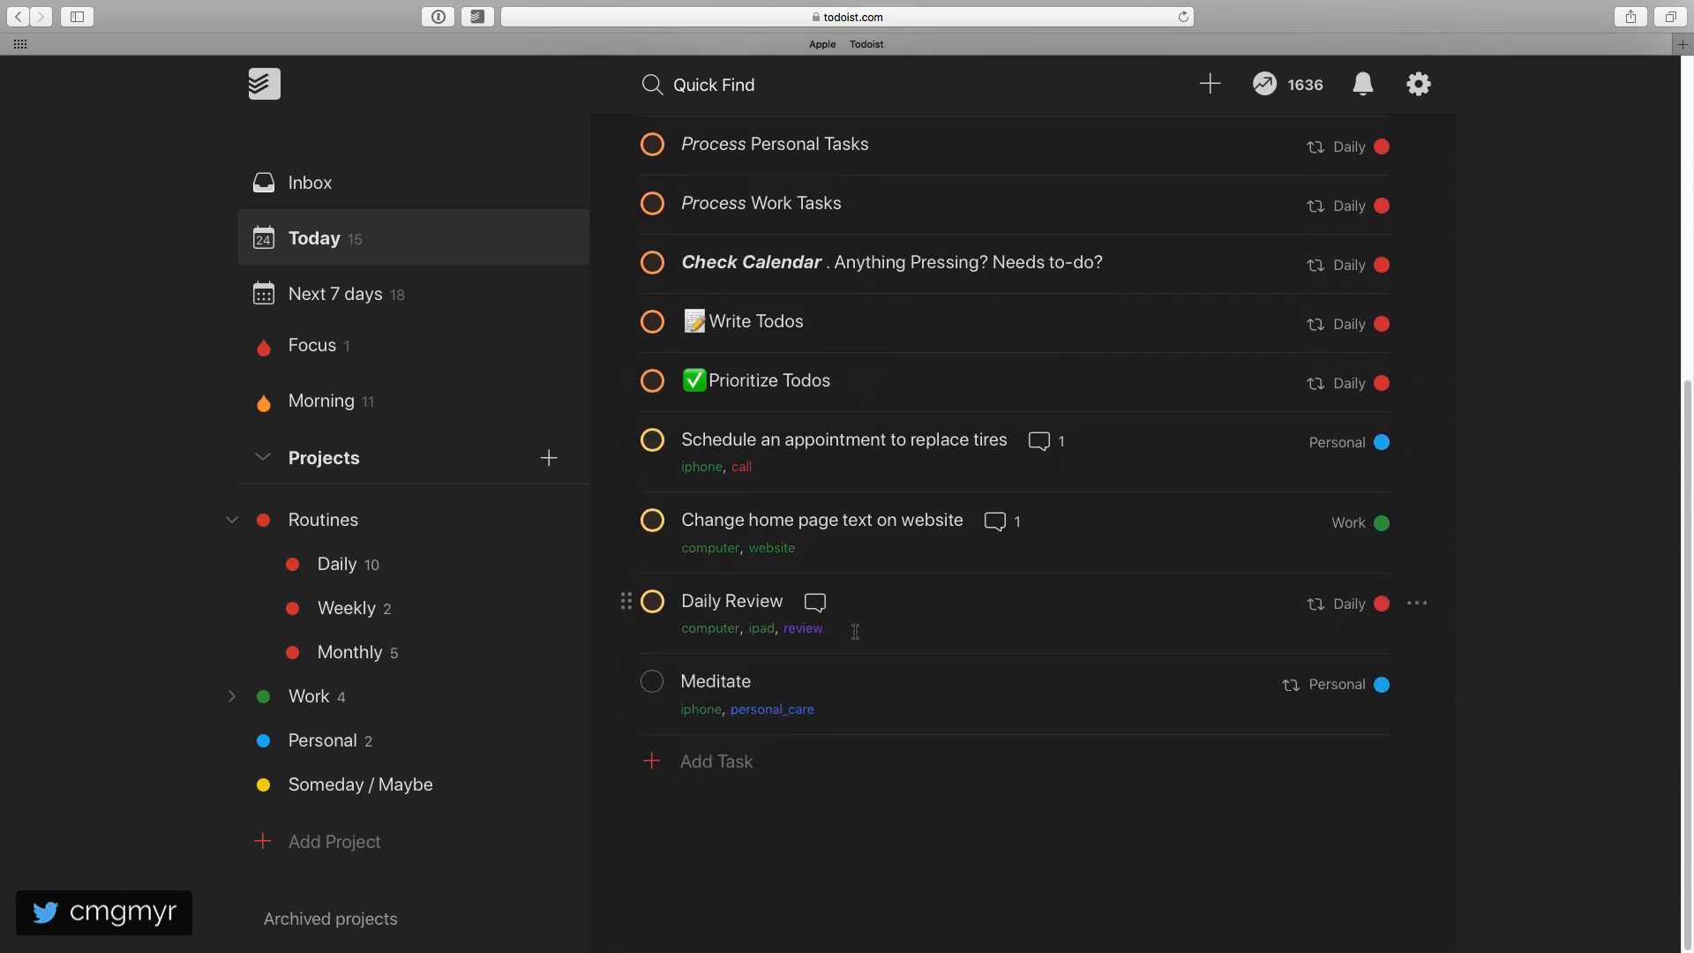
Add the repeat symbol emoji to the end of the Daily project's name and save it.
{"action": "scroll", "coordinate": [874, 670], "scroll_direction": "up", "scroll_amount": 7}
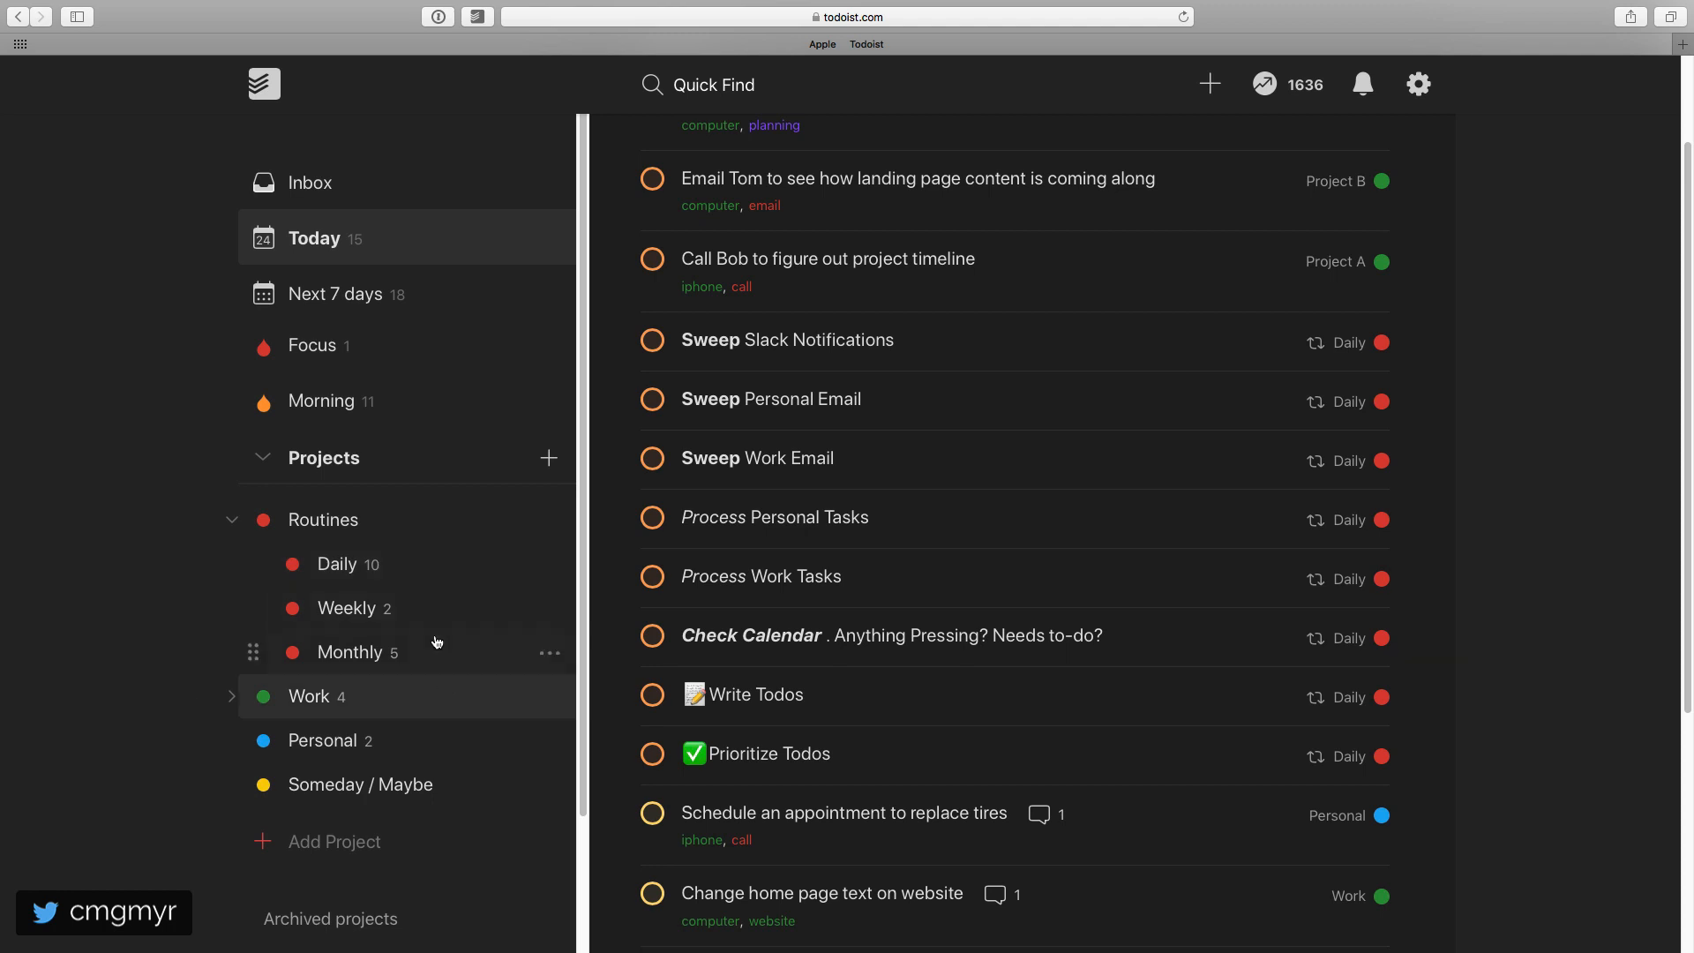
{"action": "left_click", "coordinate": [450, 562]}
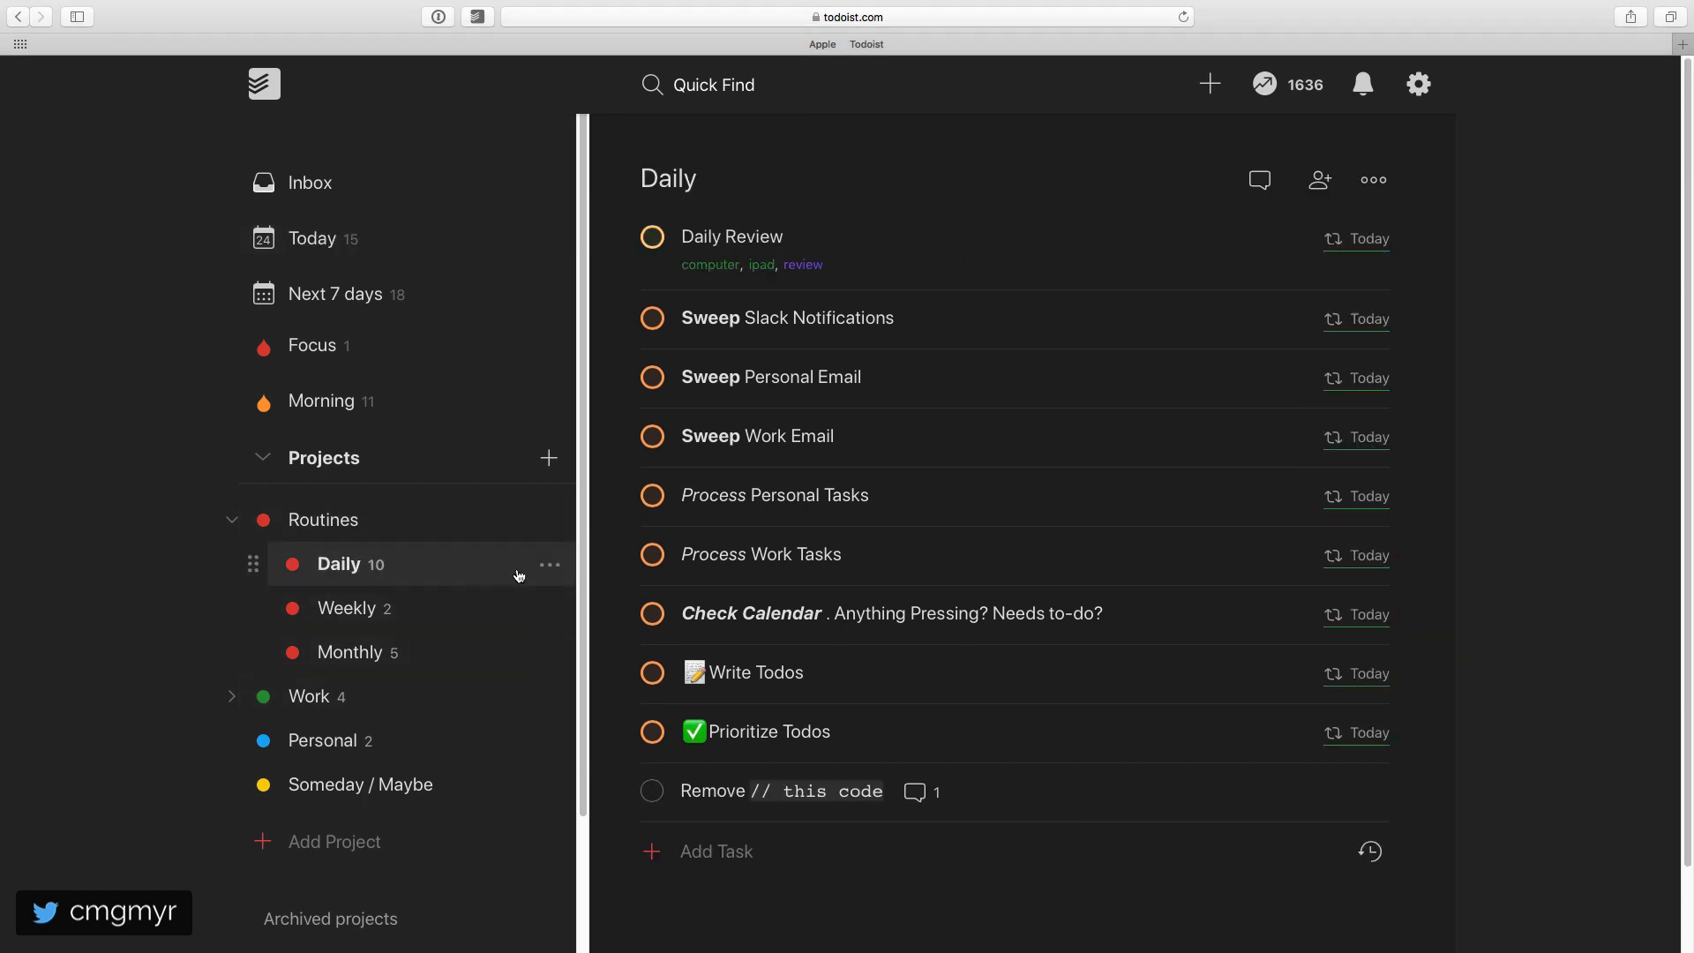
{"action": "left_click", "coordinate": [549, 564]}
{"action": "left_click", "coordinate": [662, 608]}
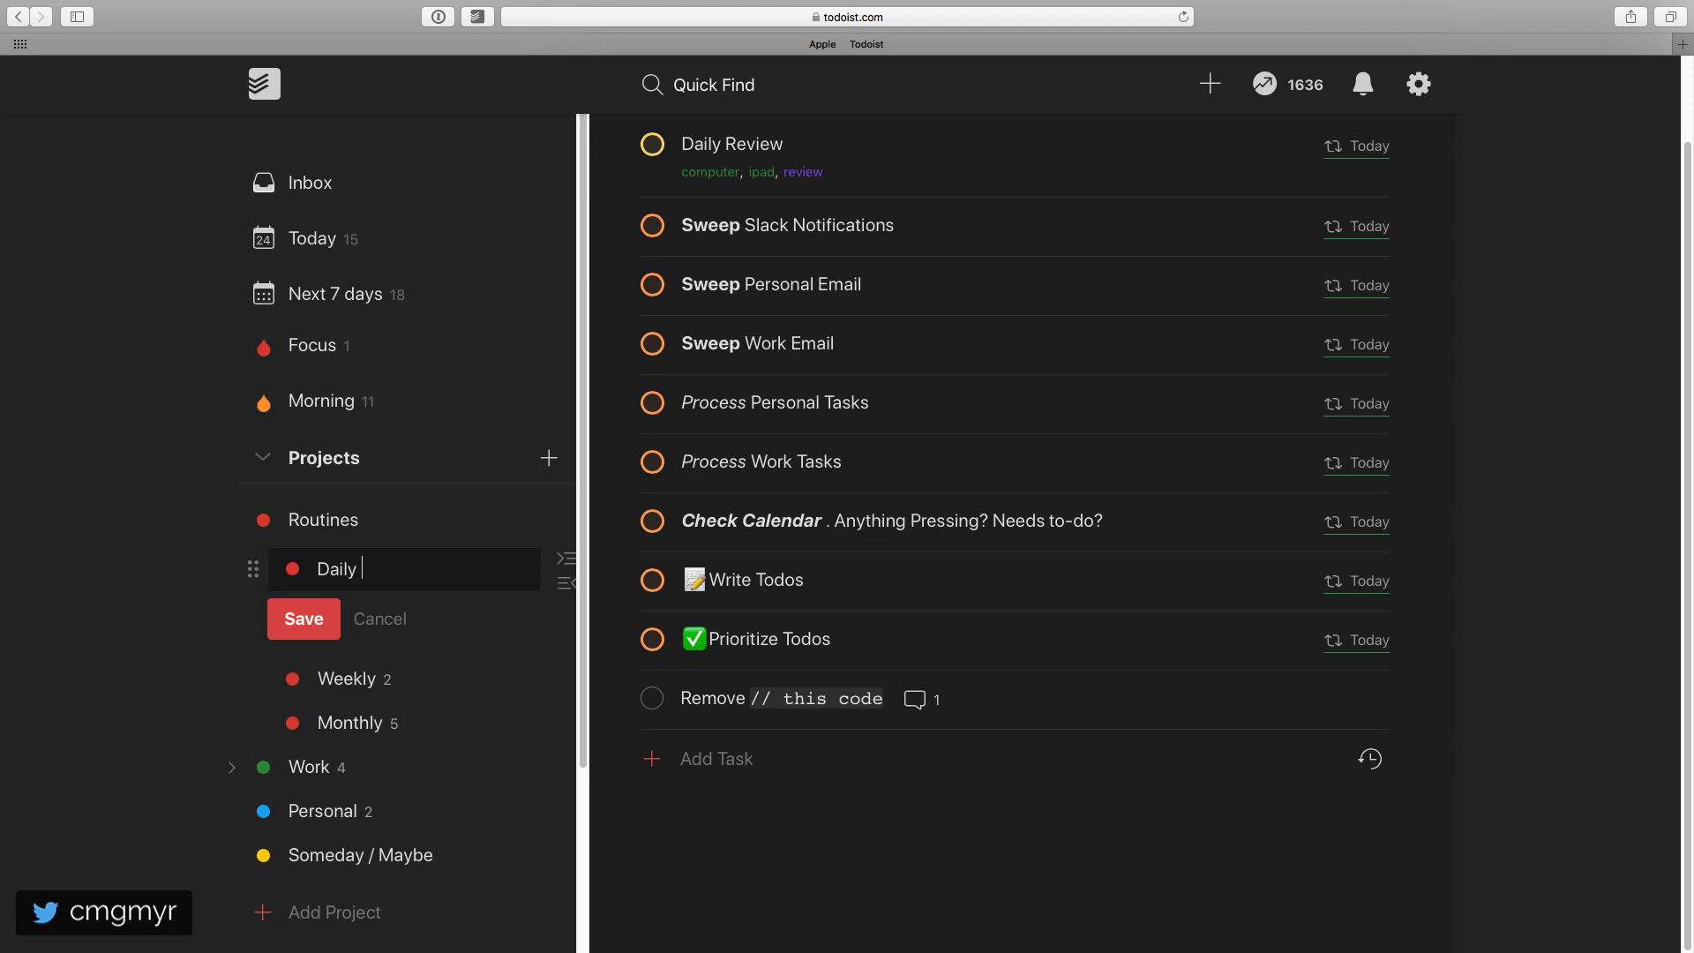
{"action": "key", "text": "ctrl+super+space"}
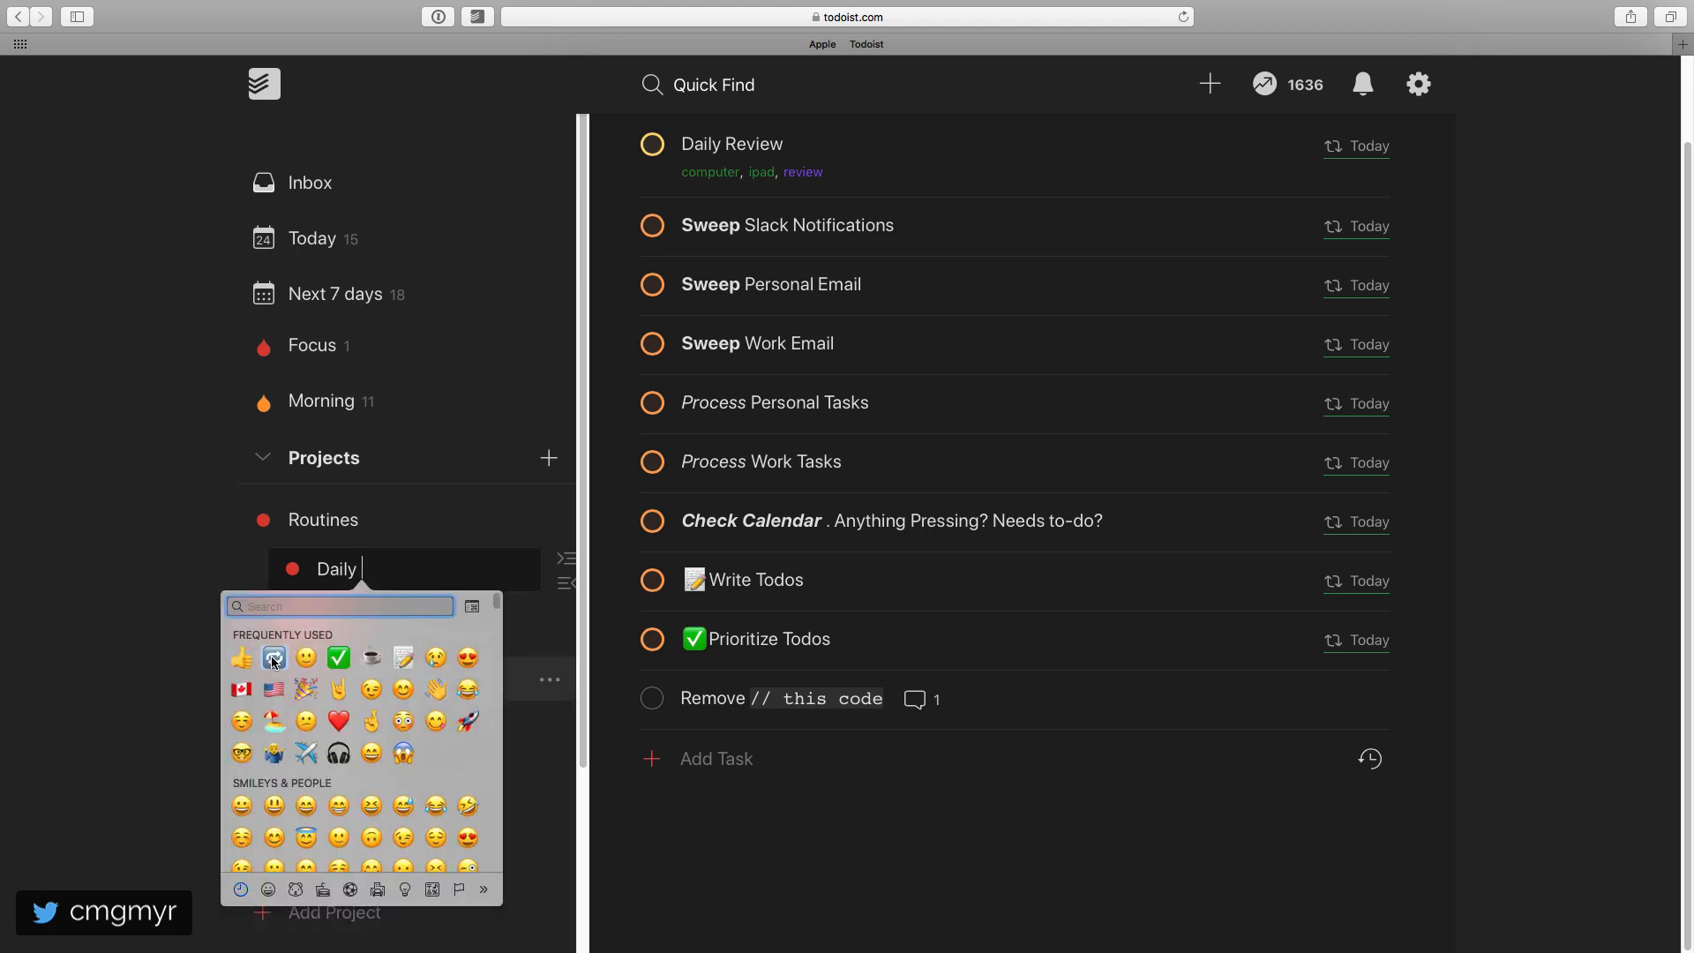
{"action": "left_click", "coordinate": [274, 660]}
{"action": "left_click", "coordinate": [303, 613]}
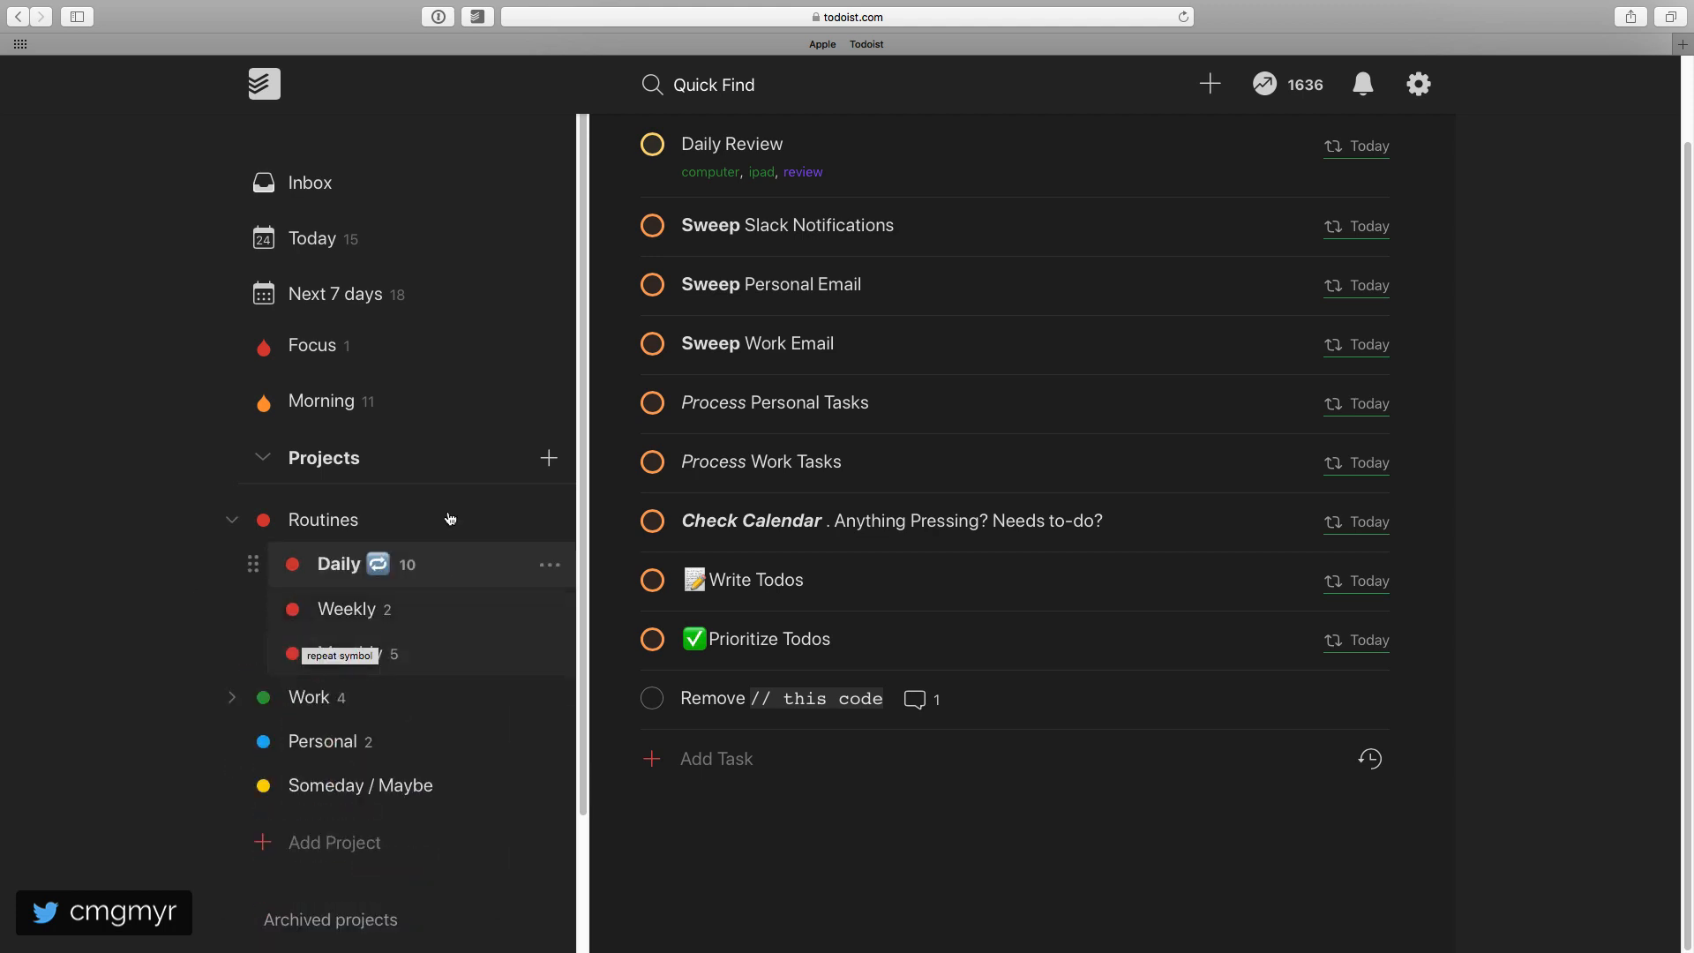
Open the Today view and examine how the project name with its emoji appears beside the Daily tasks.
{"action": "left_click", "coordinate": [320, 250]}
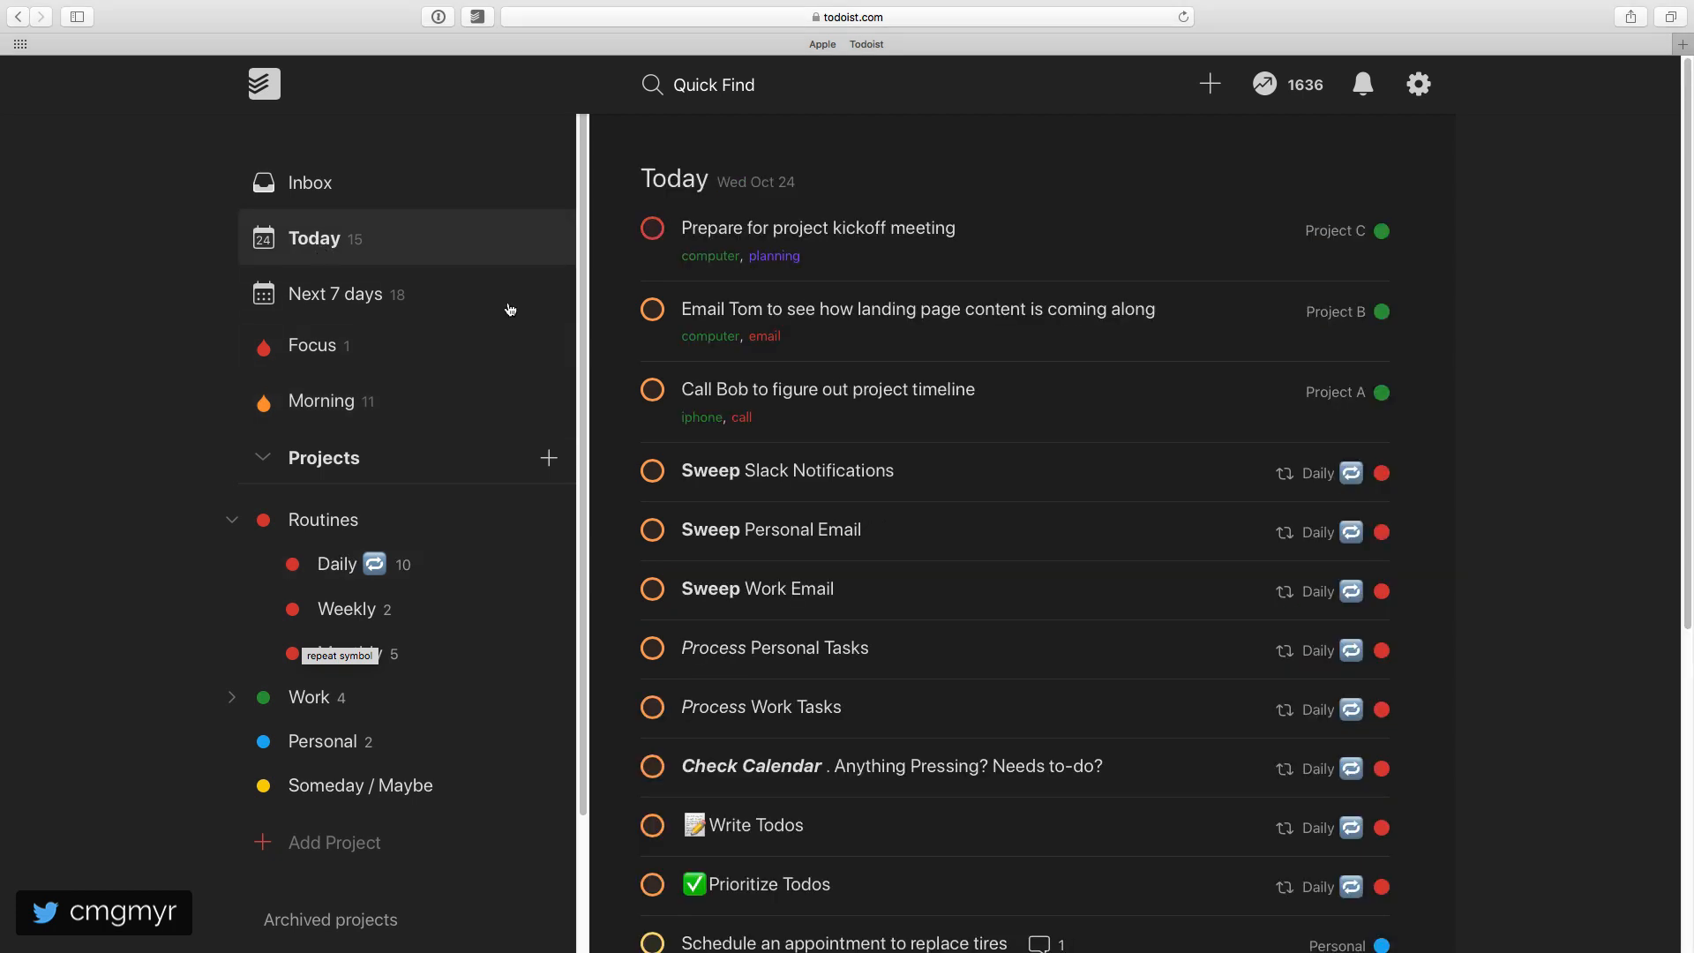
{"action": "scroll", "coordinate": [1120, 362], "scroll_direction": "down", "scroll_amount": 3}
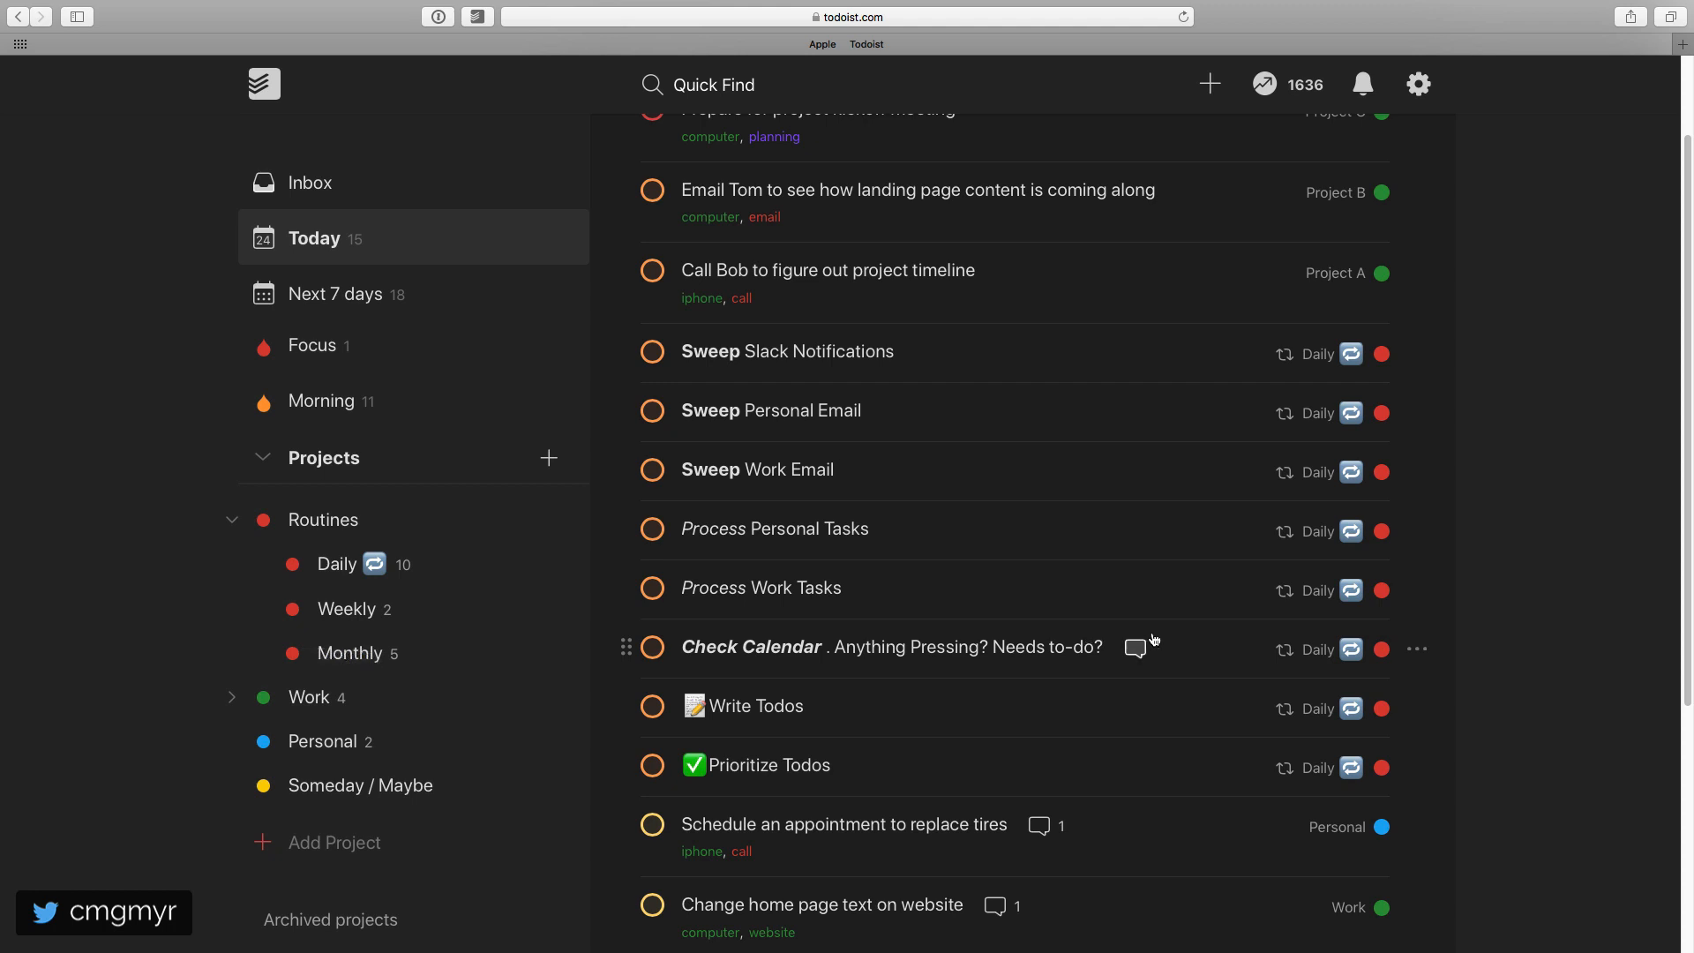
{"action": "scroll", "coordinate": [1156, 643], "scroll_direction": "down", "scroll_amount": 5}
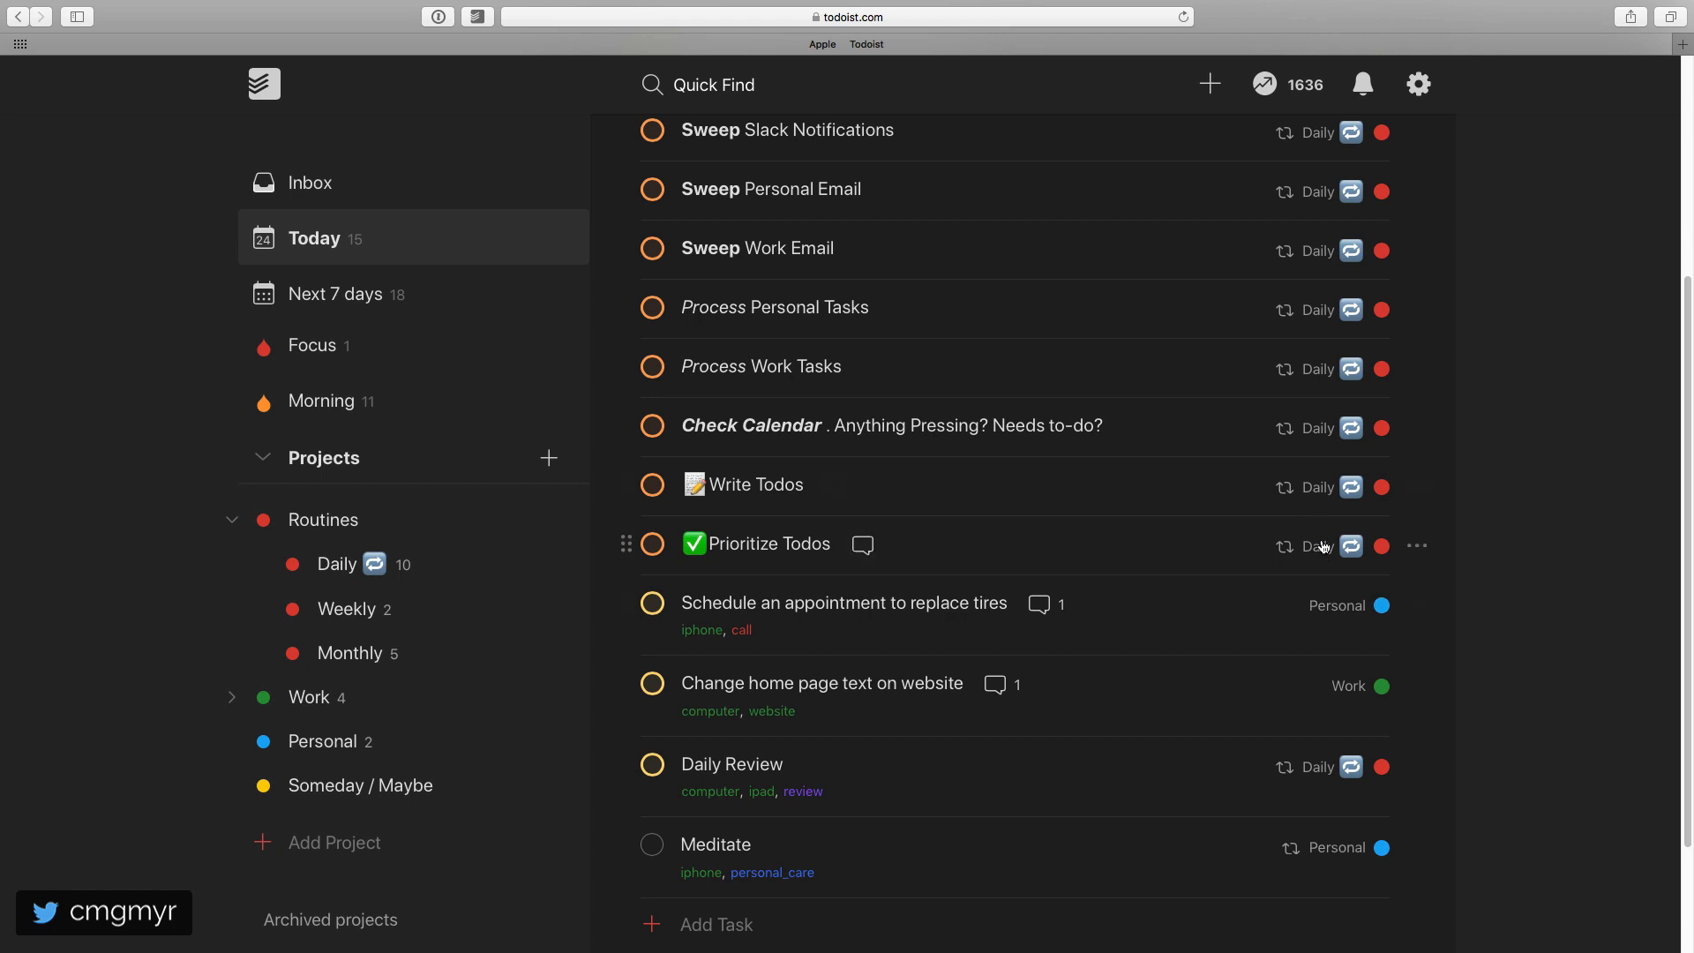
{"action": "scroll", "coordinate": [1323, 545], "scroll_direction": "up", "scroll_amount": 5}
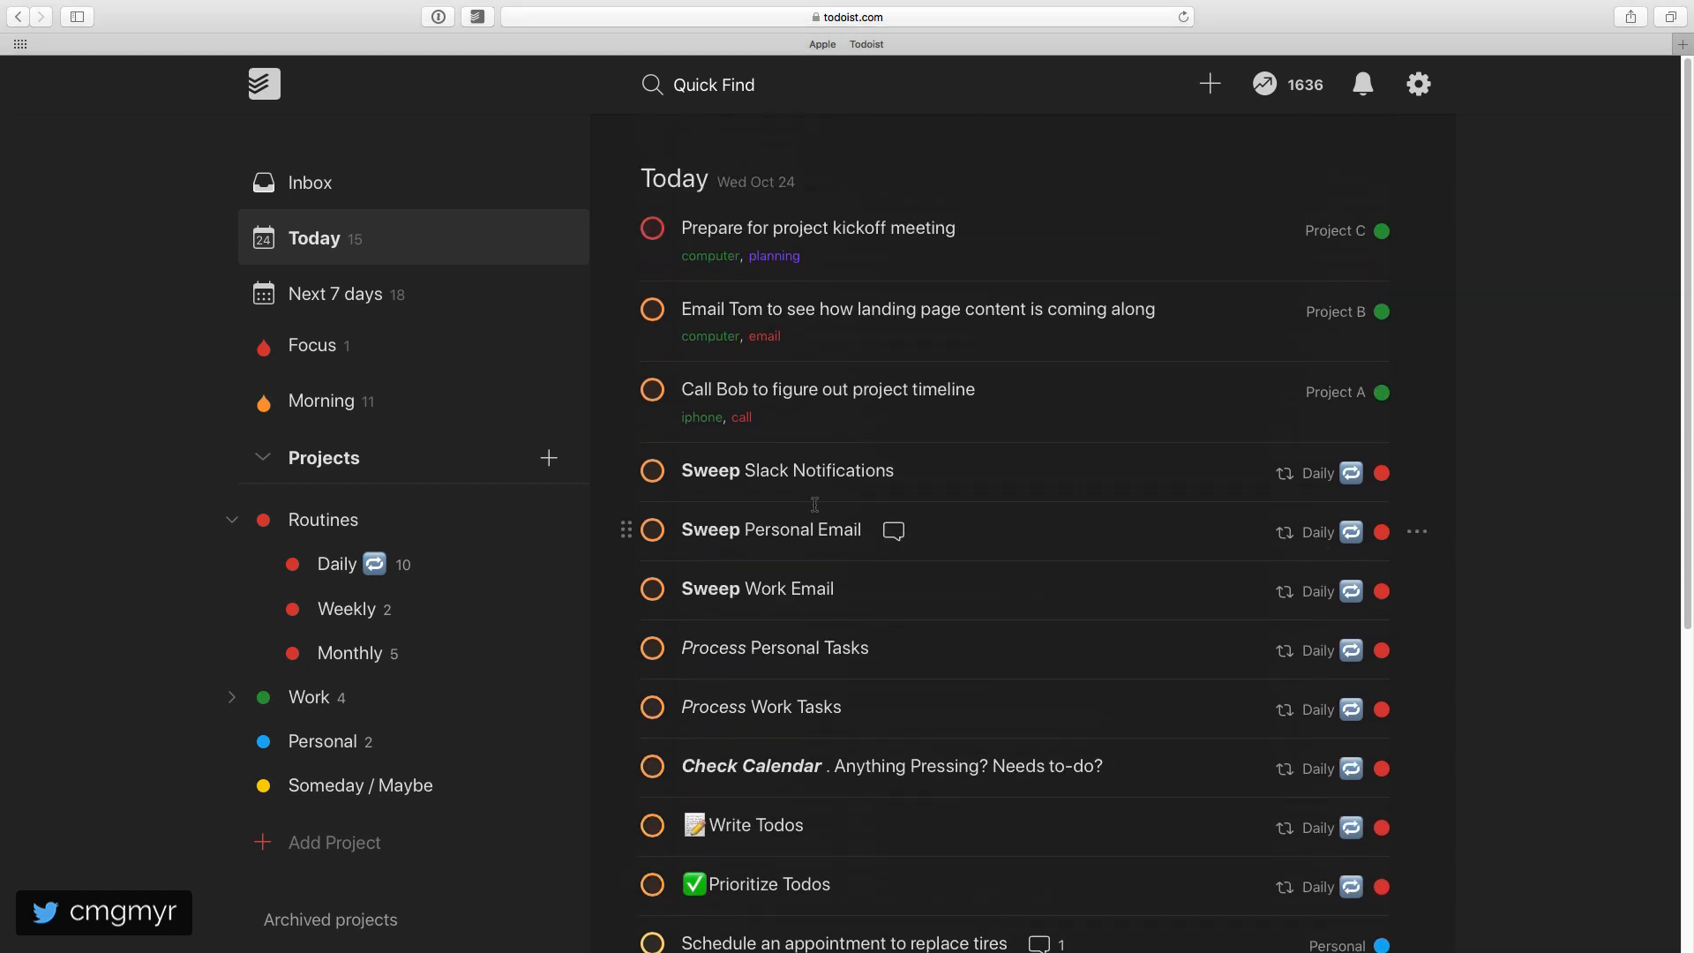
Remove the repeat symbol emoji from the Daily project's name and save it.
{"action": "left_click", "coordinate": [480, 563]}
{"action": "left_click", "coordinate": [559, 571]}
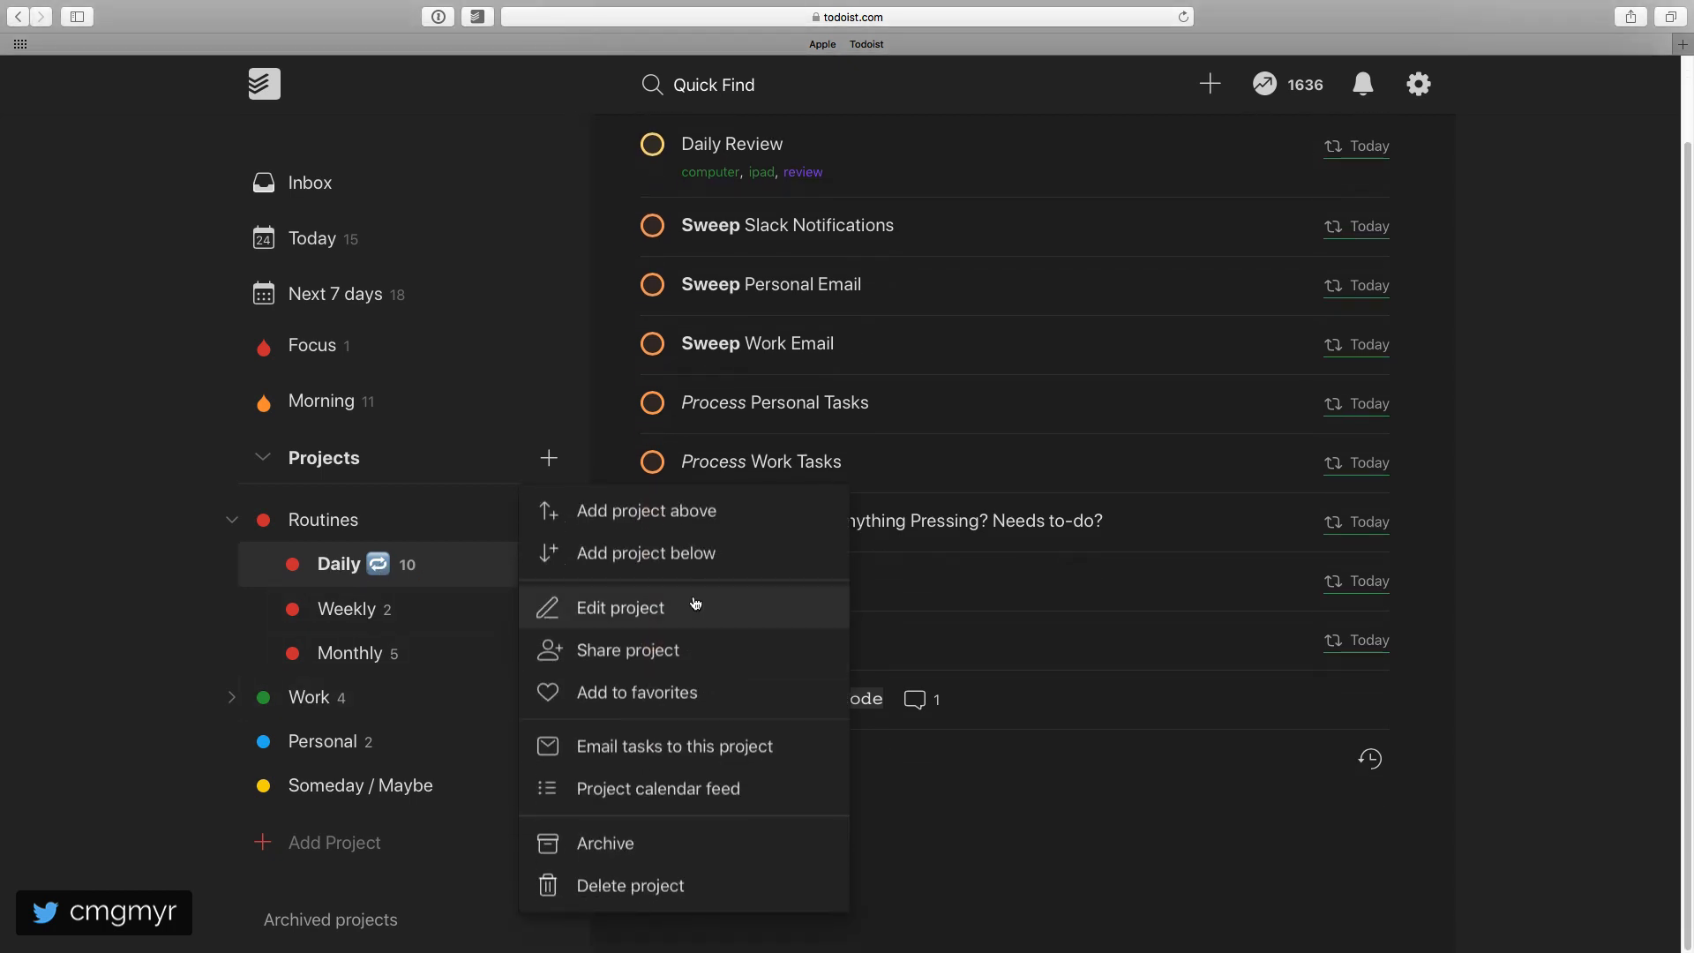
{"action": "left_click", "coordinate": [694, 604]}
{"action": "key", "text": "BackSpace"}
{"action": "key", "text": "BackSpace"}
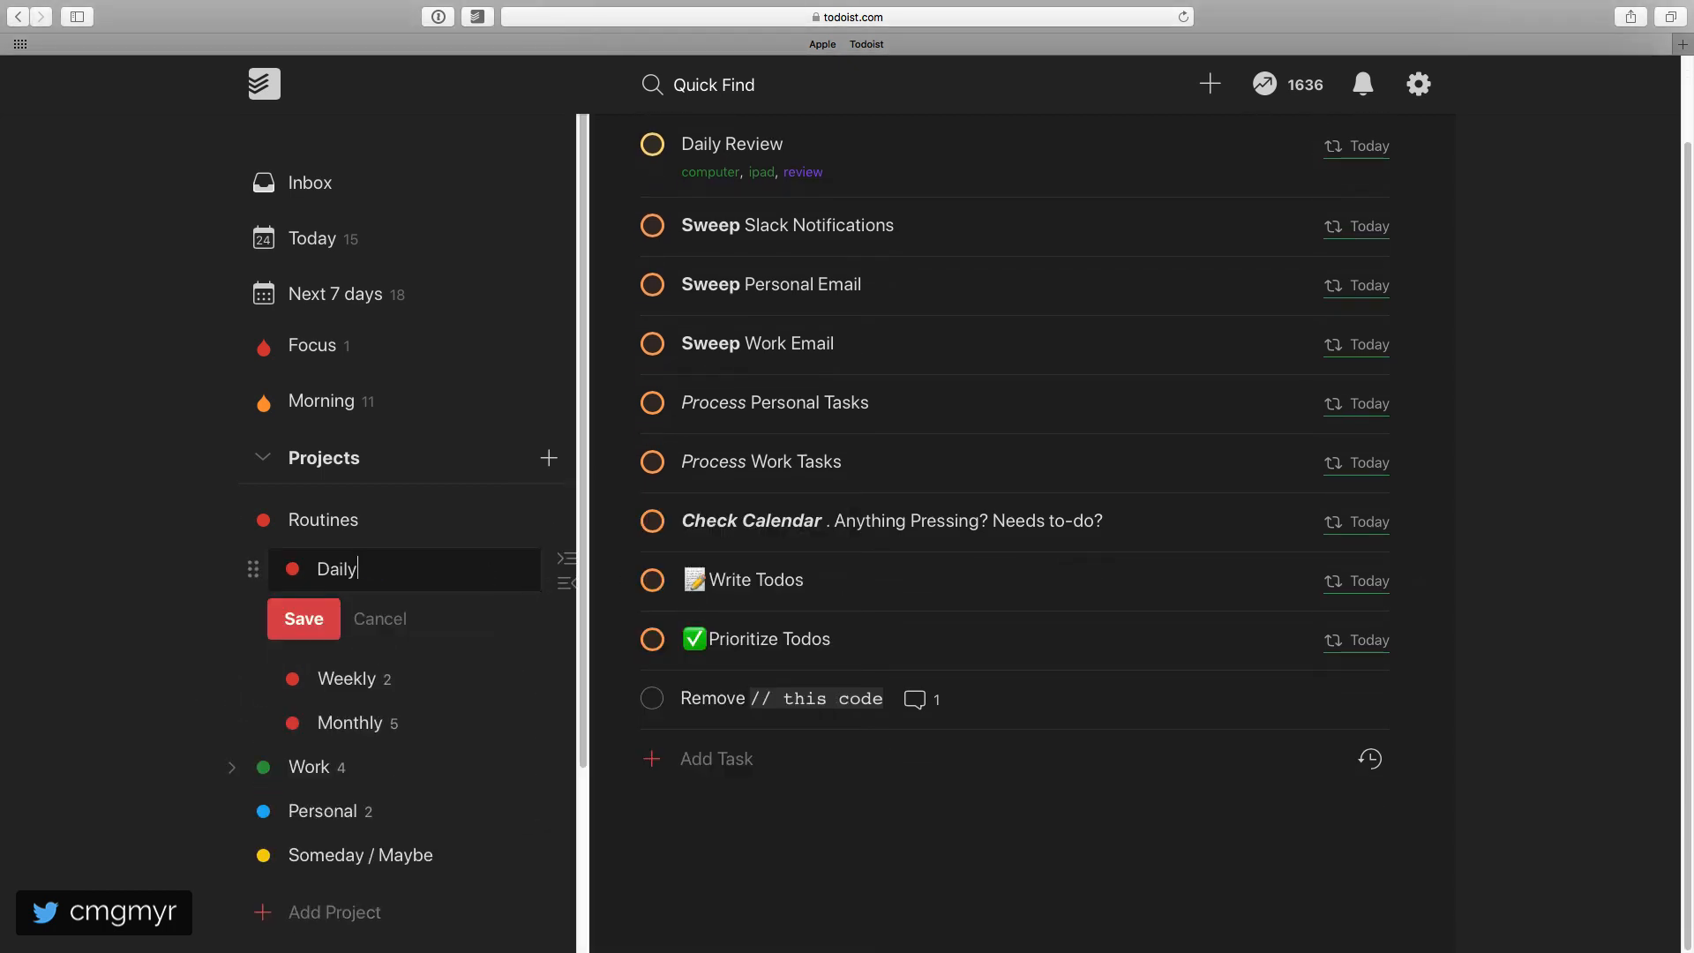
{"action": "left_click", "coordinate": [294, 626]}
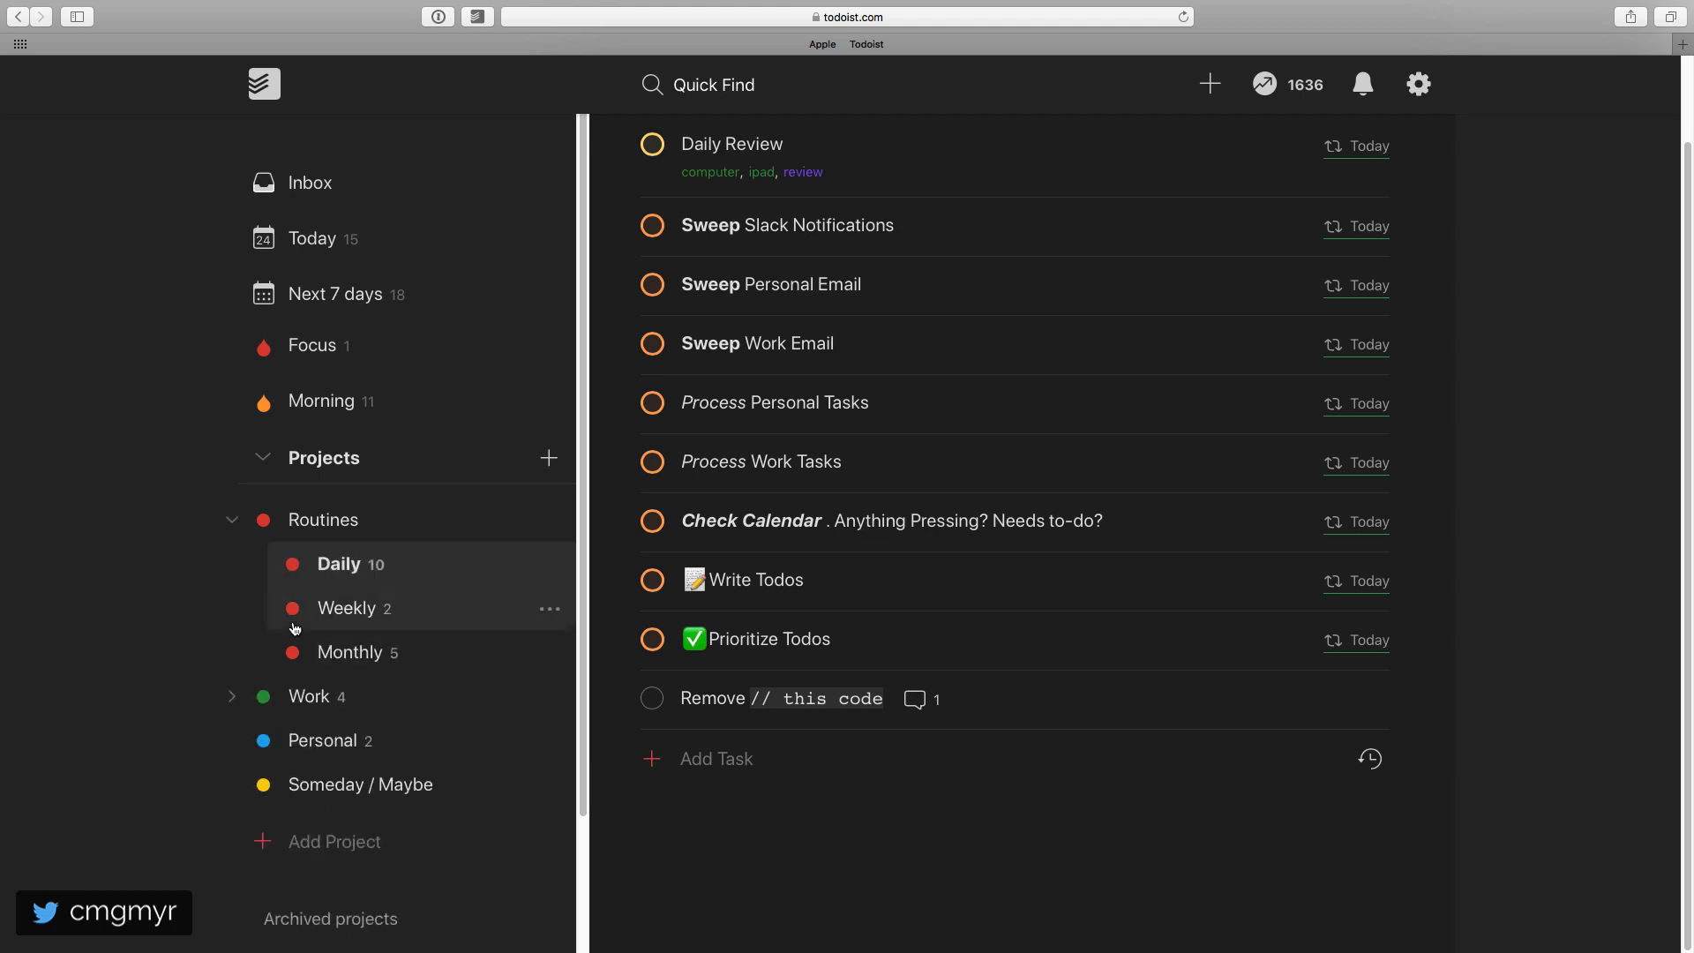